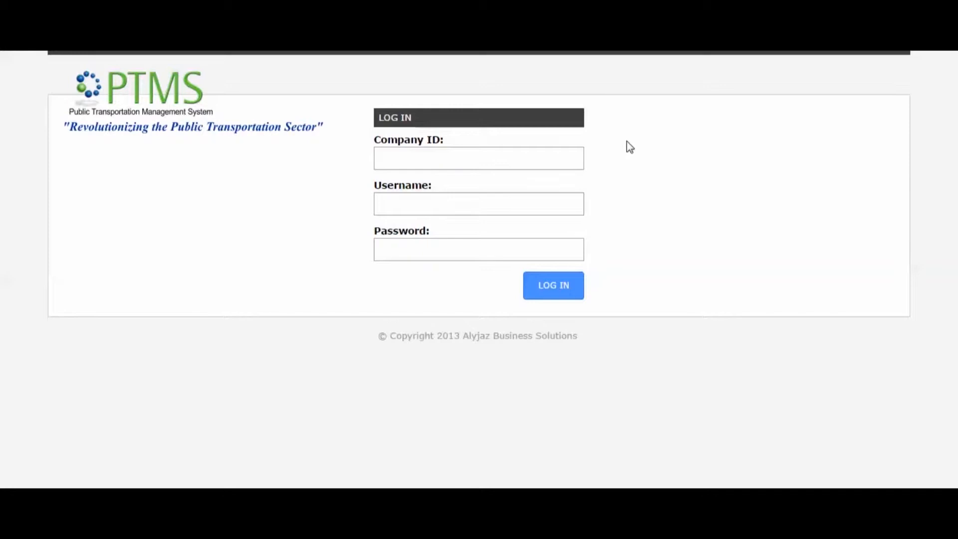
Sign in to company 10000 with the saved username and the account password.
click(480, 161)
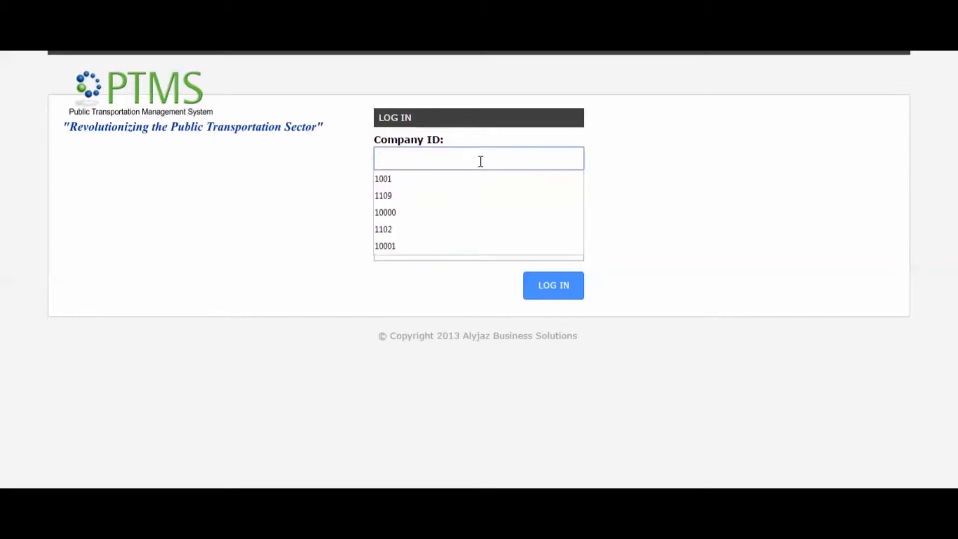
text(100)
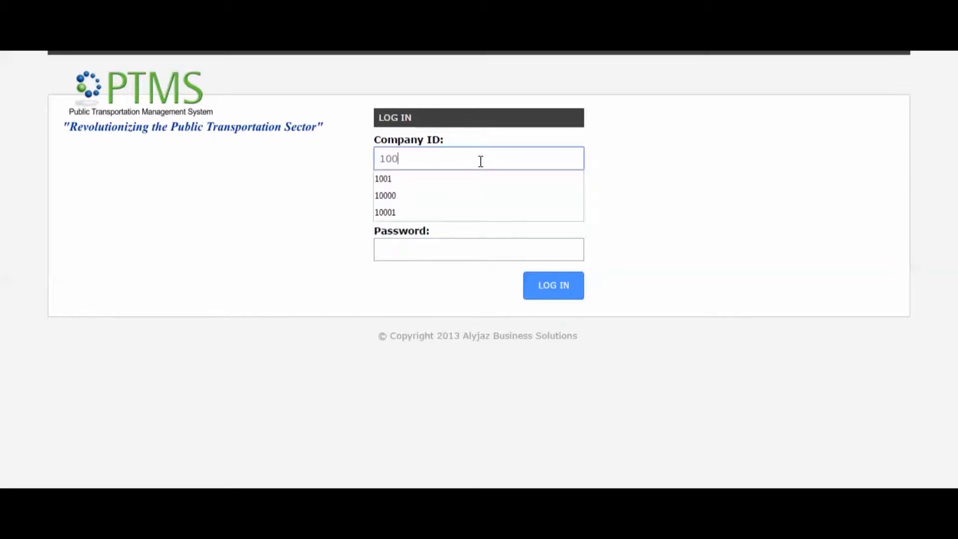
text(00)
click(457, 200)
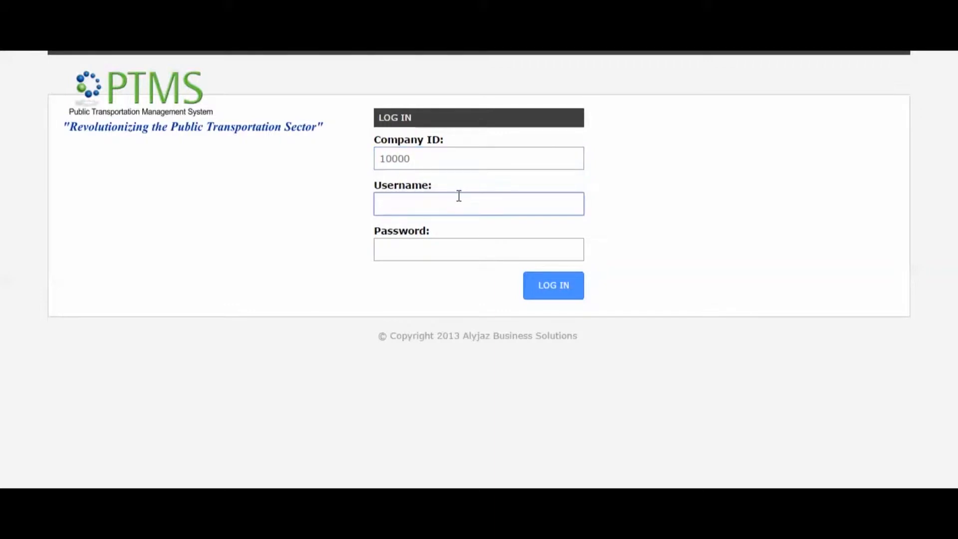
text(l)
click(427, 225)
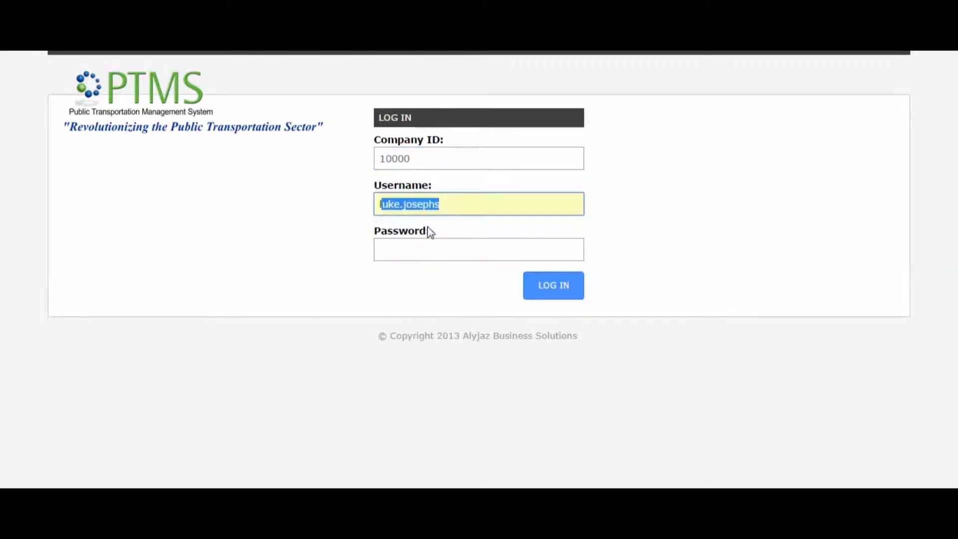
click(424, 248)
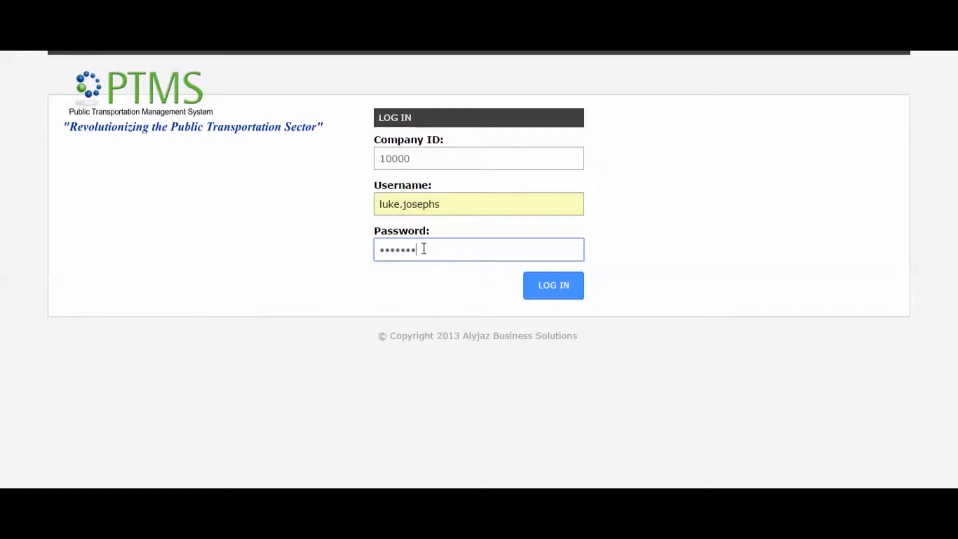
click(556, 285)
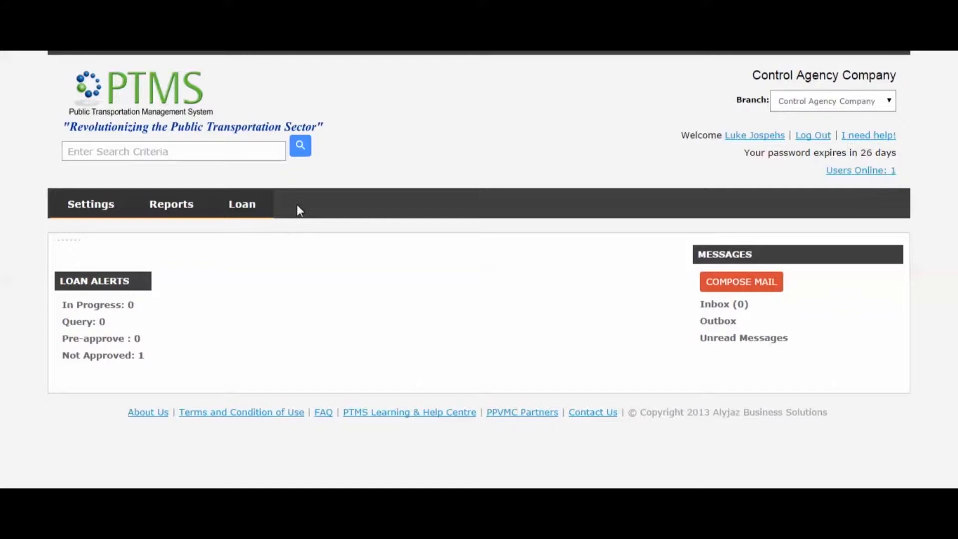
Open the Loans list, leave the Filter By at Select All, and start a new loan application.
mouse_move(244, 205)
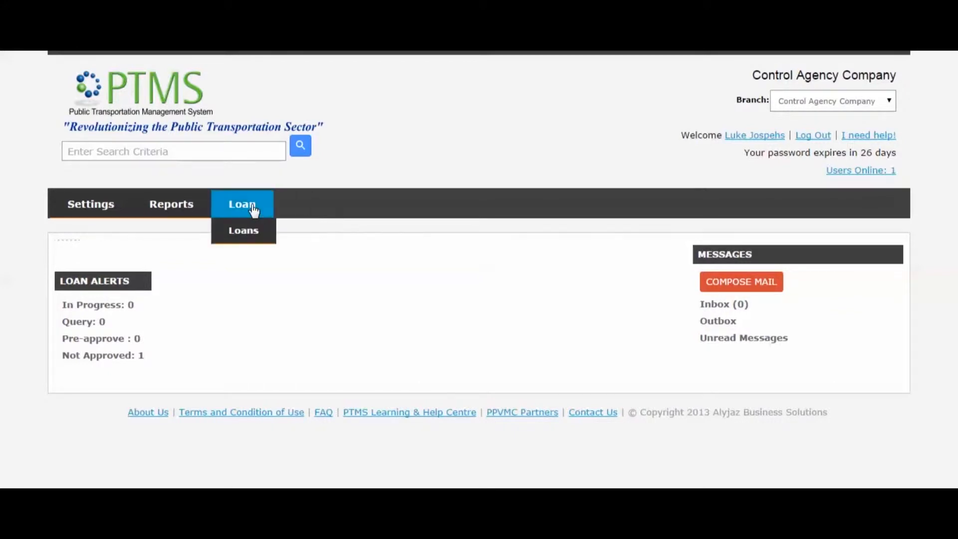
click(243, 231)
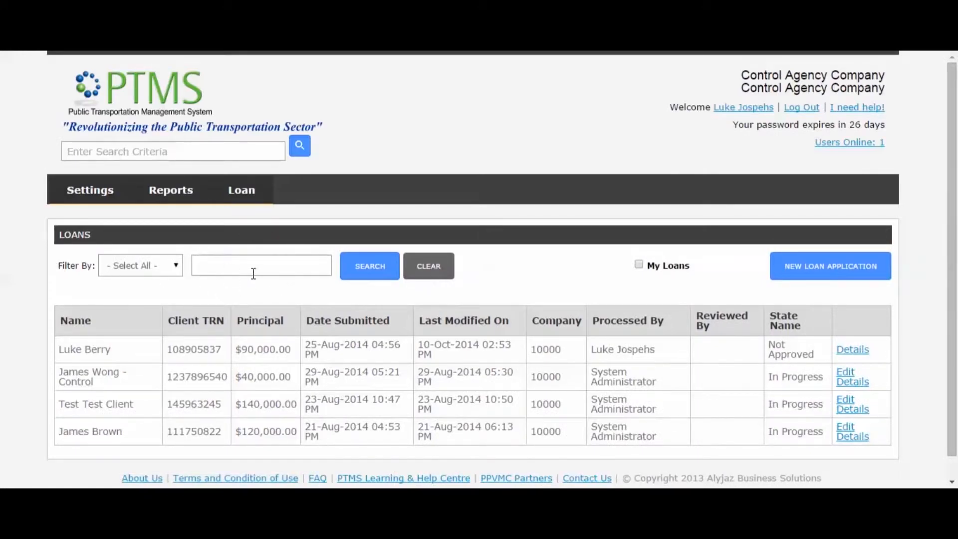
click(166, 272)
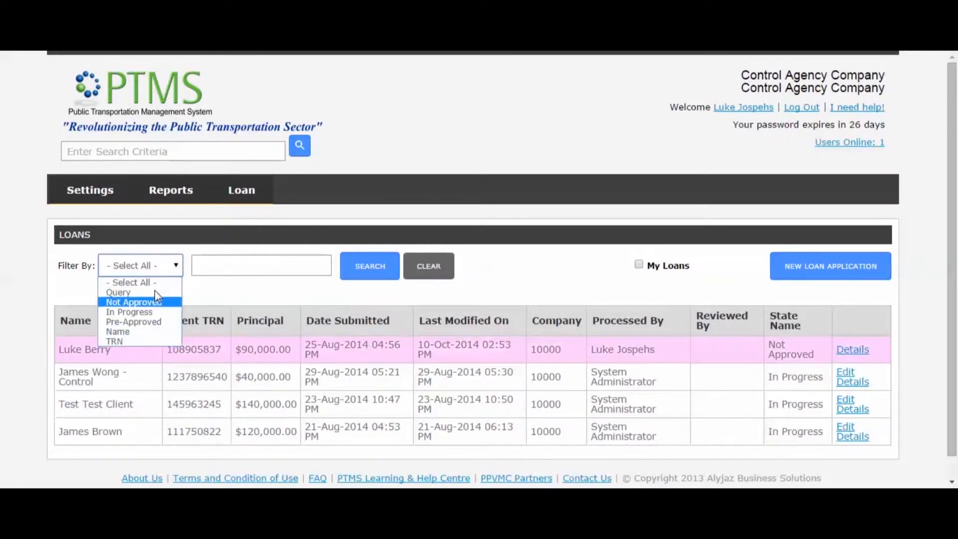
click(208, 280)
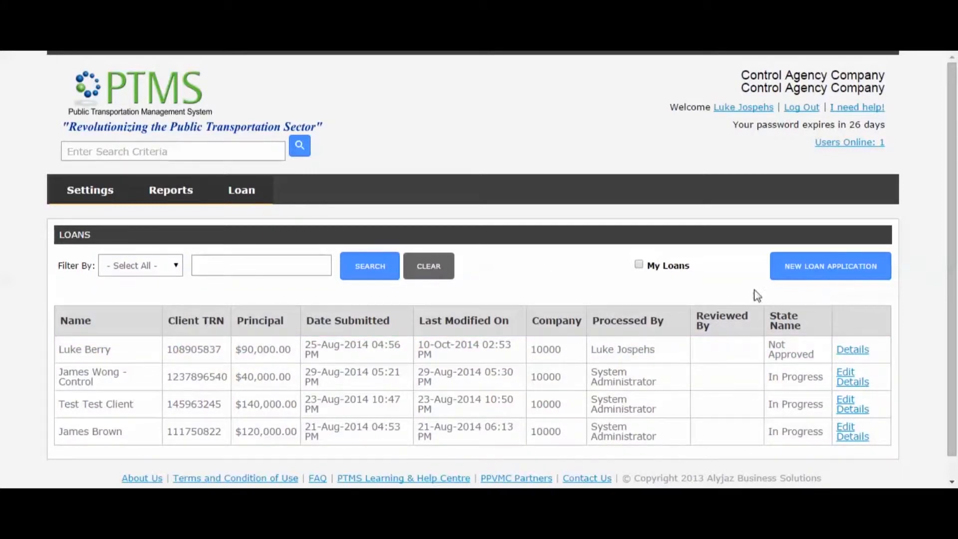
click(814, 267)
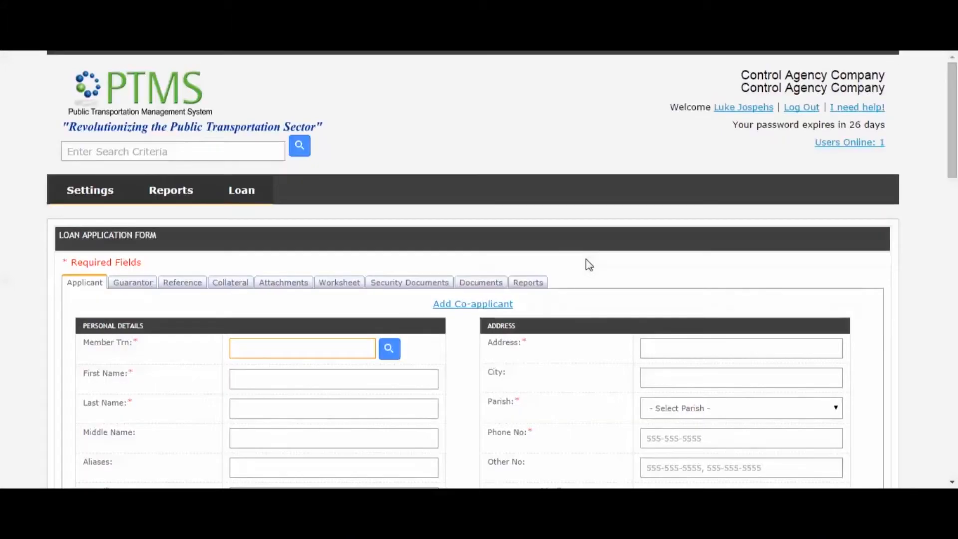
Browse the Guarantor, Reference, Collateral, Attachments, Worksheet, Security Documents, Documents and Reports sections, then return to Applicant.
drag(956, 170, 957, 204)
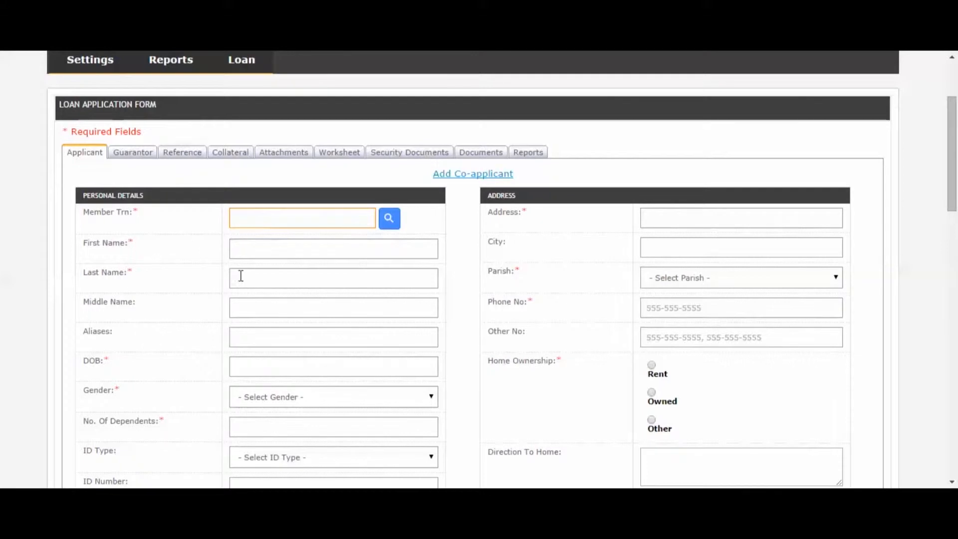
click(137, 158)
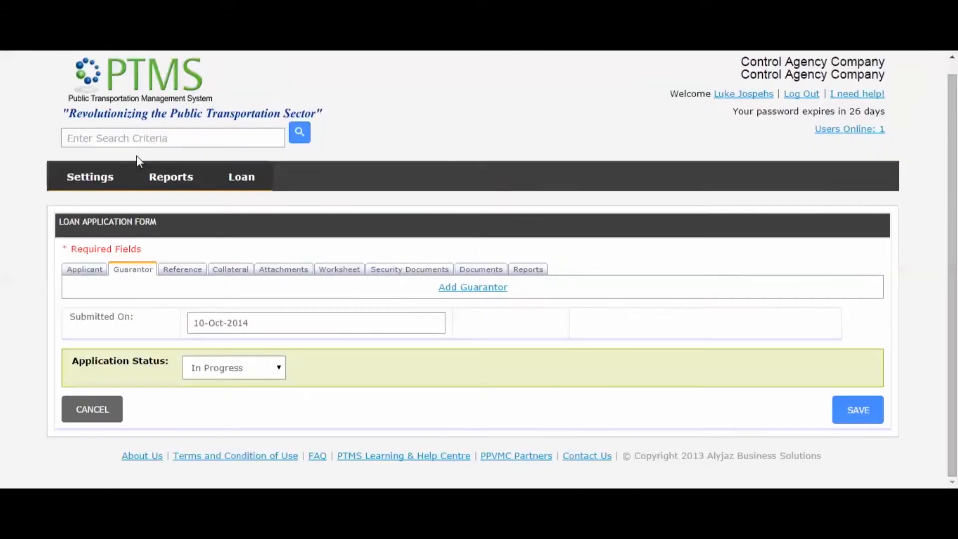
click(190, 275)
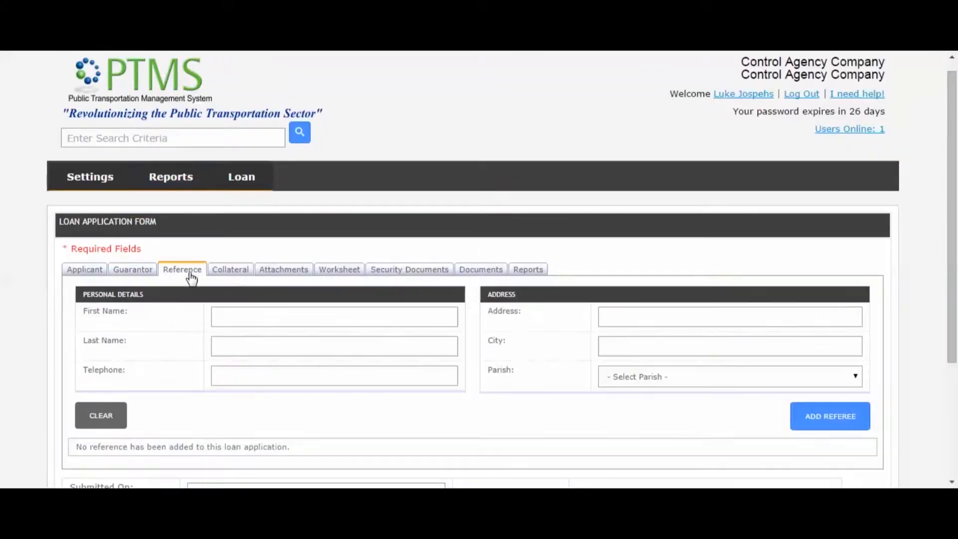
click(232, 276)
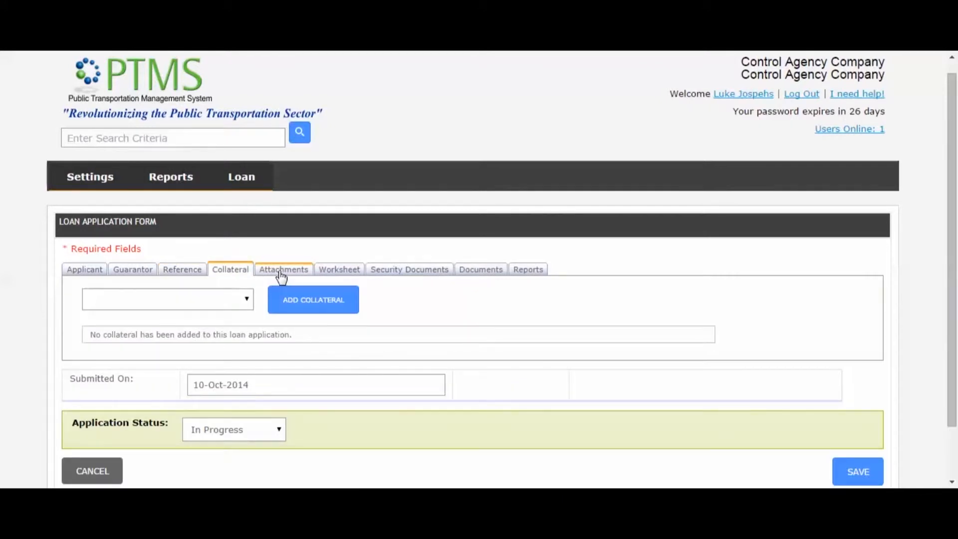
click(280, 275)
click(340, 274)
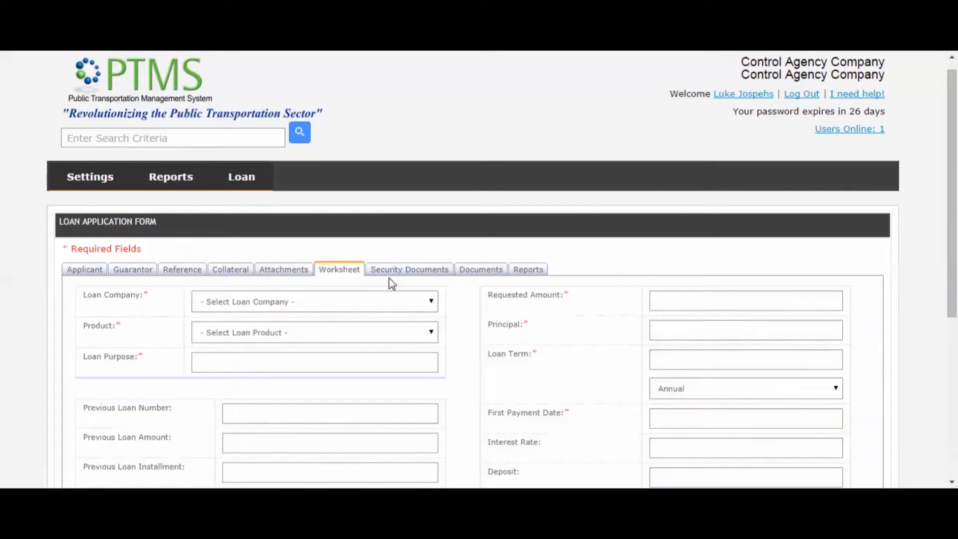
click(411, 275)
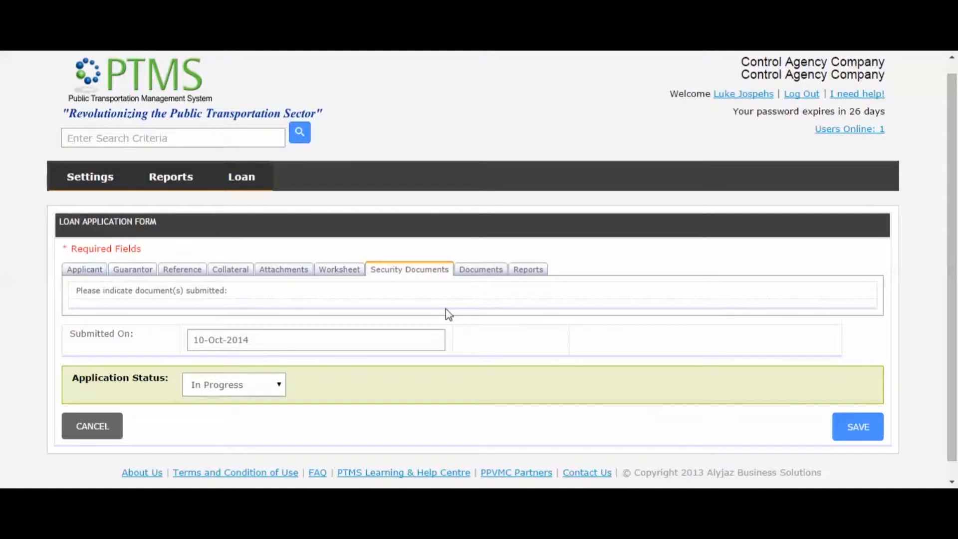
click(498, 273)
click(528, 277)
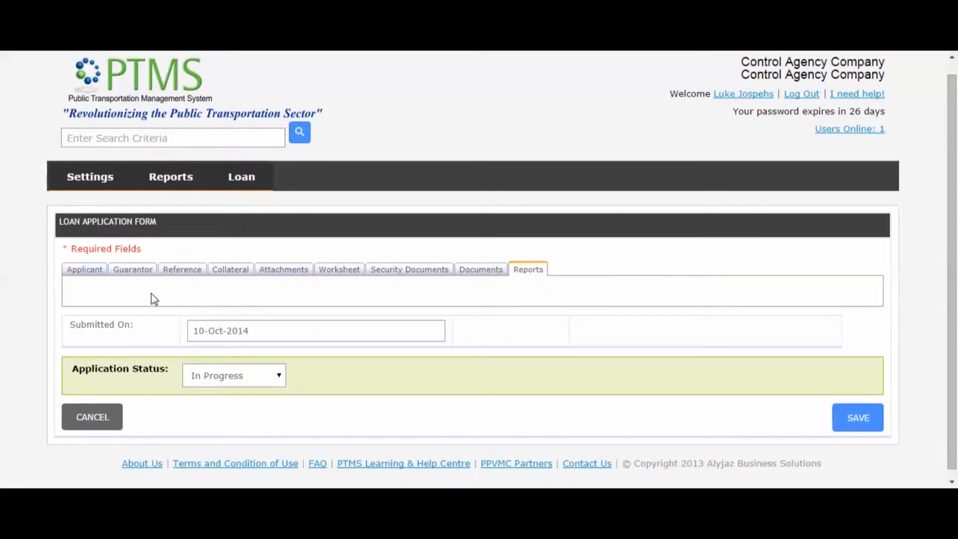
click(88, 276)
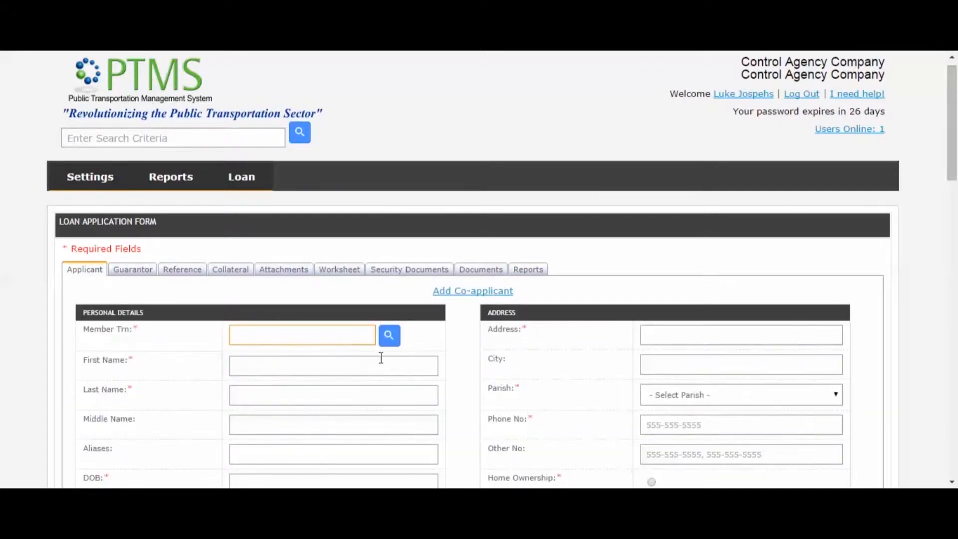
Search members by TRN and select the match to auto-fill the applicant's name, address and phone.
click(394, 334)
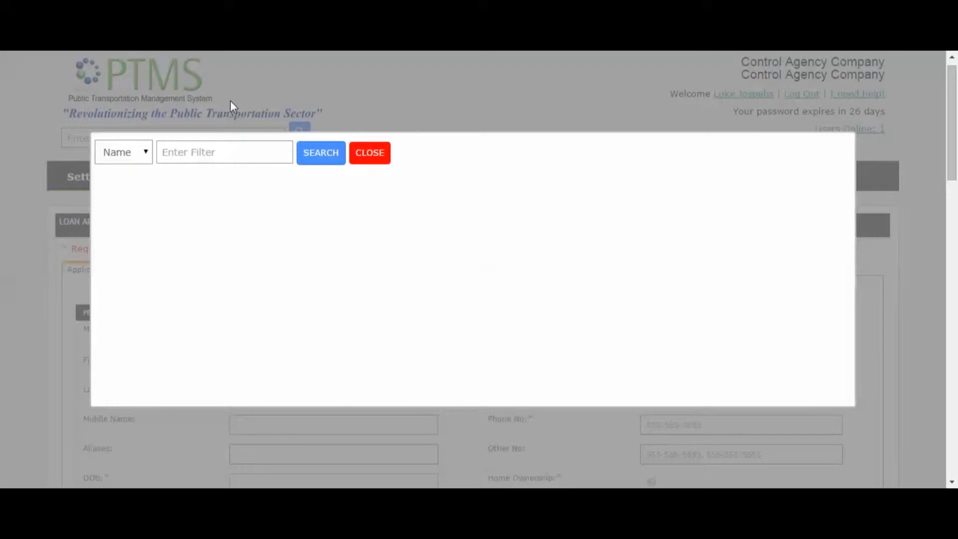
click(129, 153)
click(128, 181)
click(224, 149)
click(314, 154)
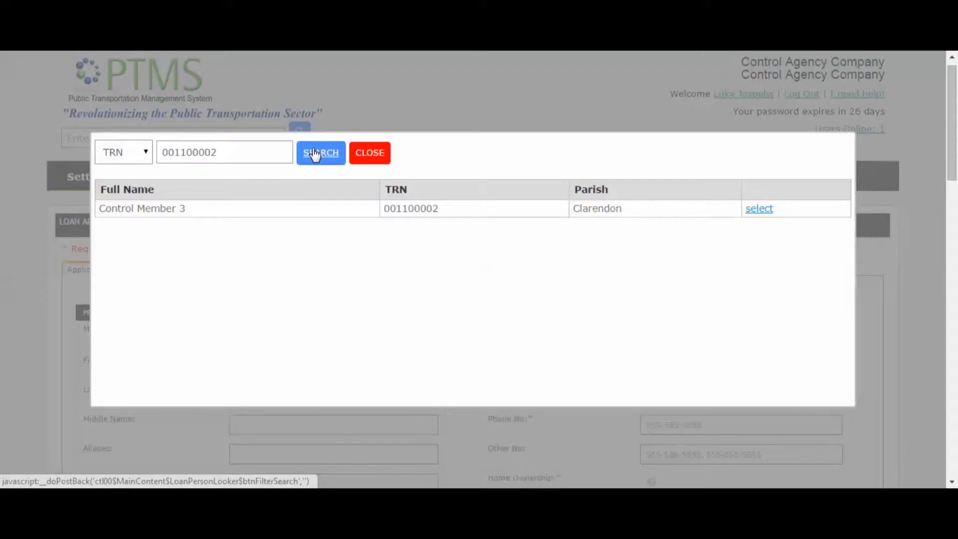
click(759, 209)
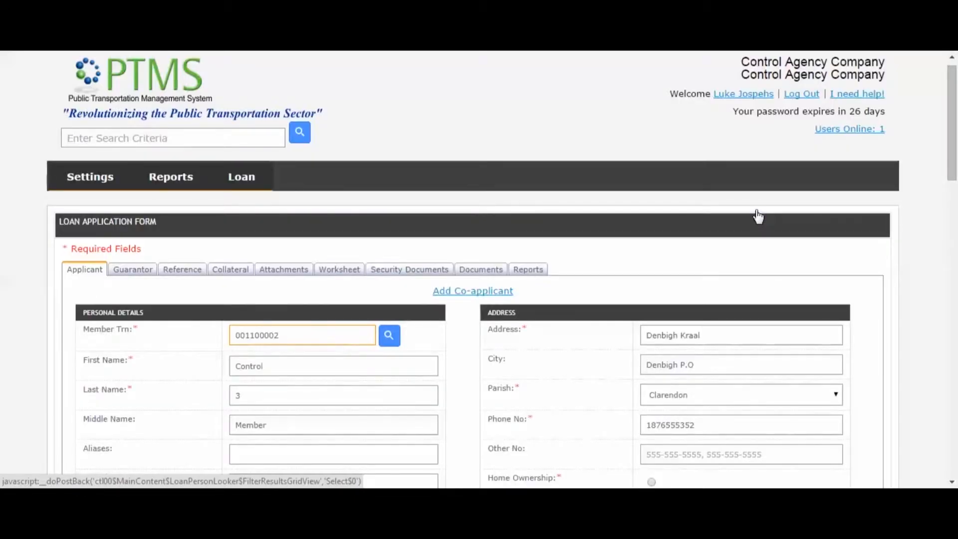
scroll(953, 199, down, 1)
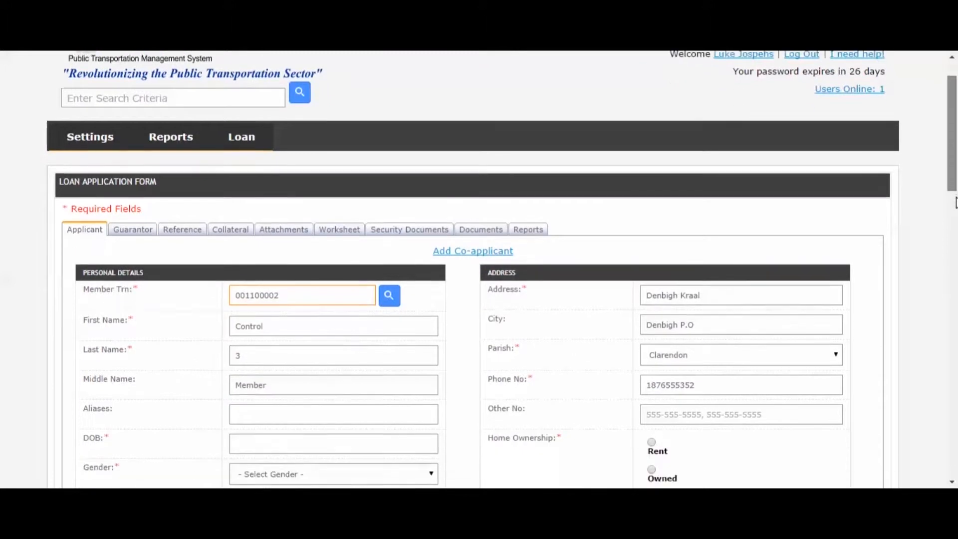
scroll(956, 202, down, 3)
scroll(954, 214, down, 1)
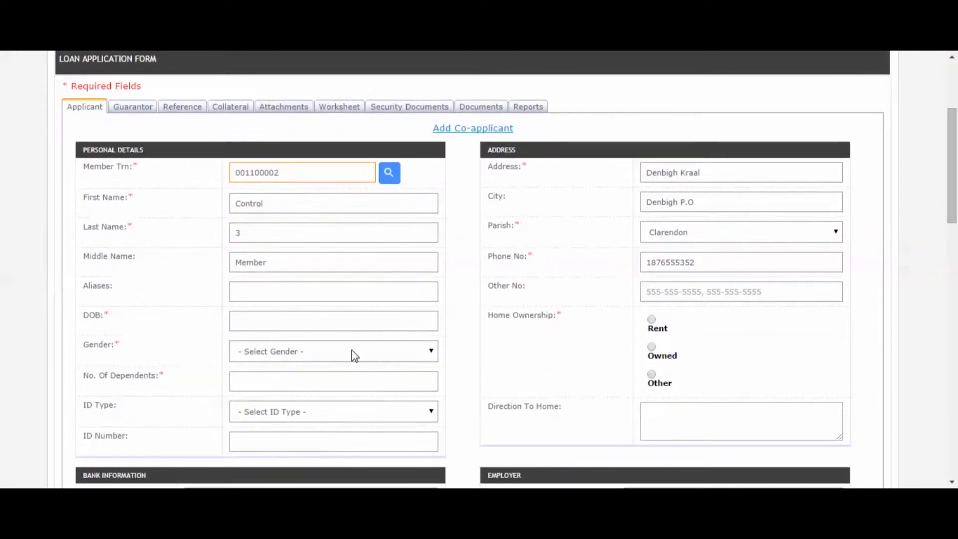
click(352, 349)
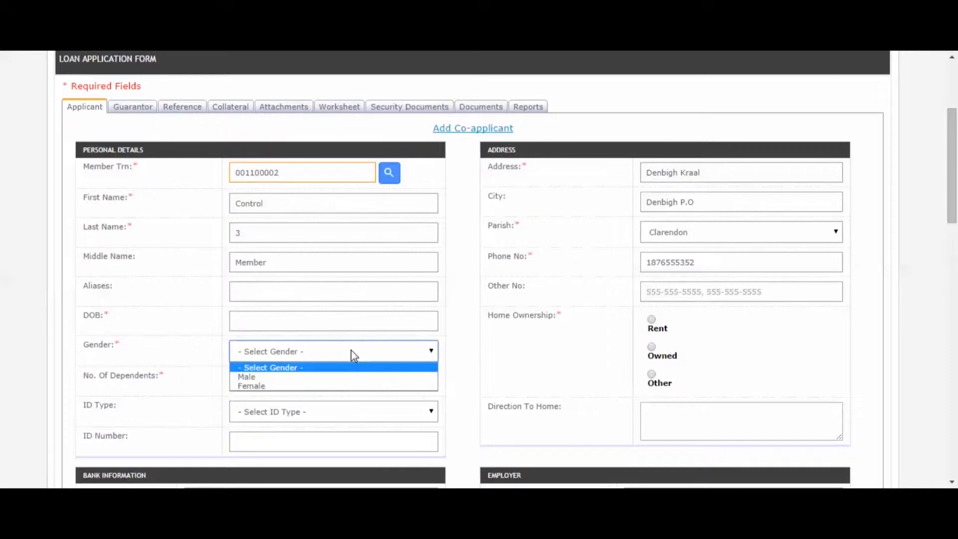
click(313, 378)
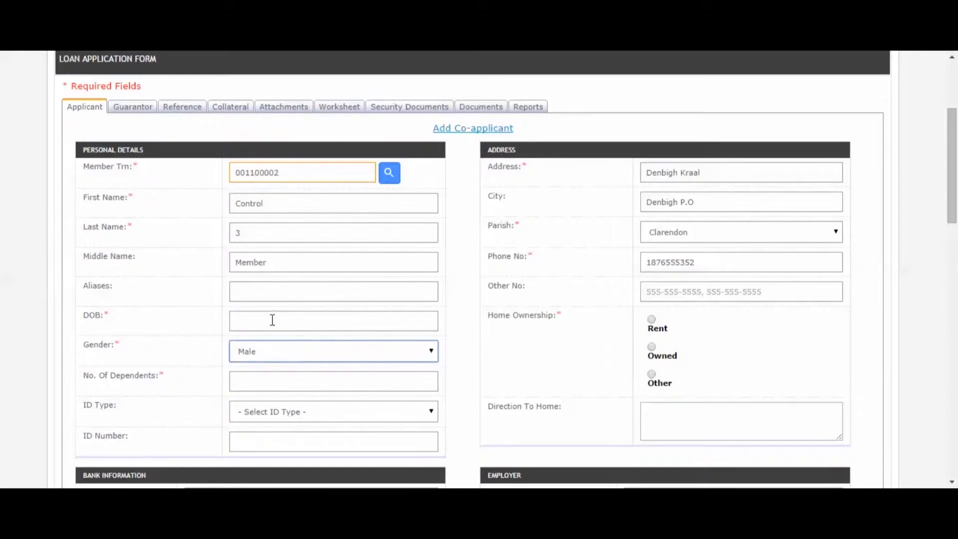
click(241, 326)
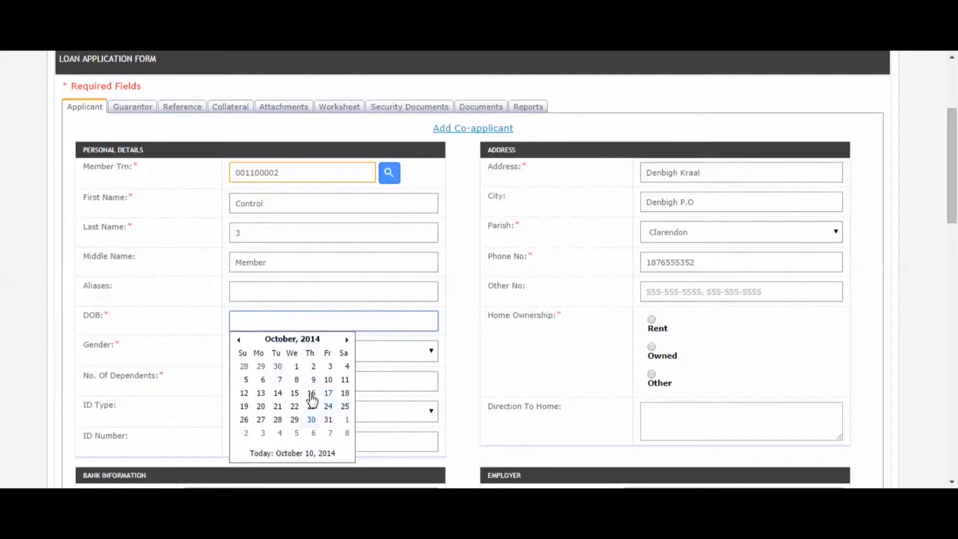
click(308, 341)
click(299, 341)
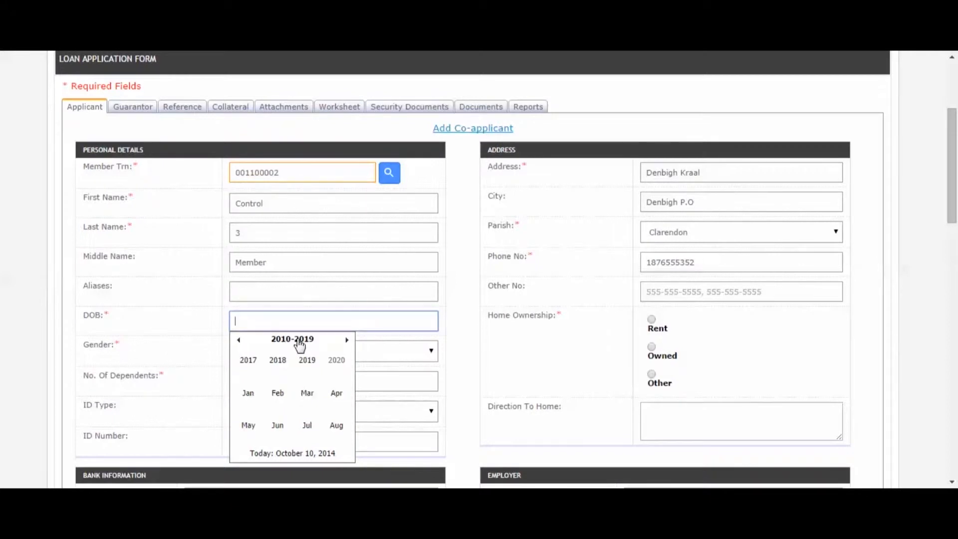
click(238, 341)
click(239, 341)
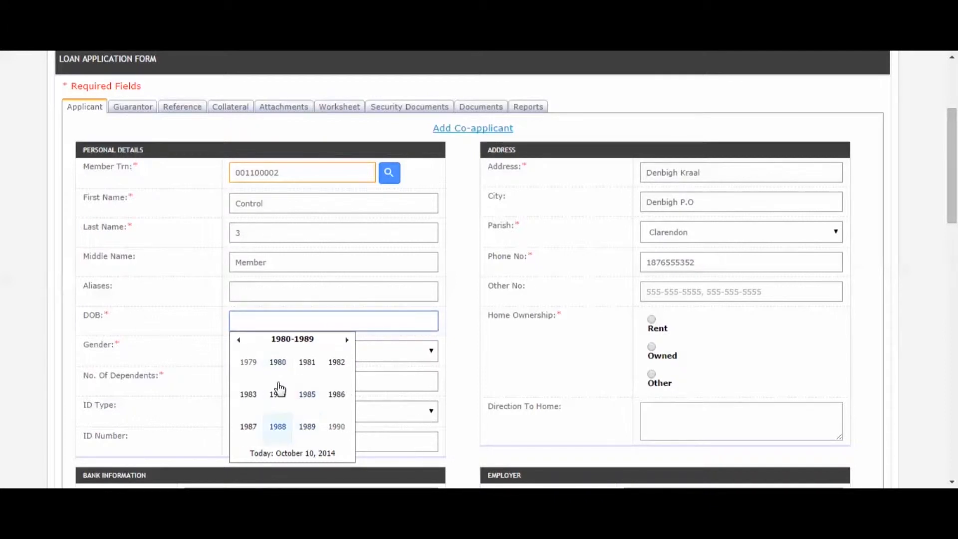
click(248, 362)
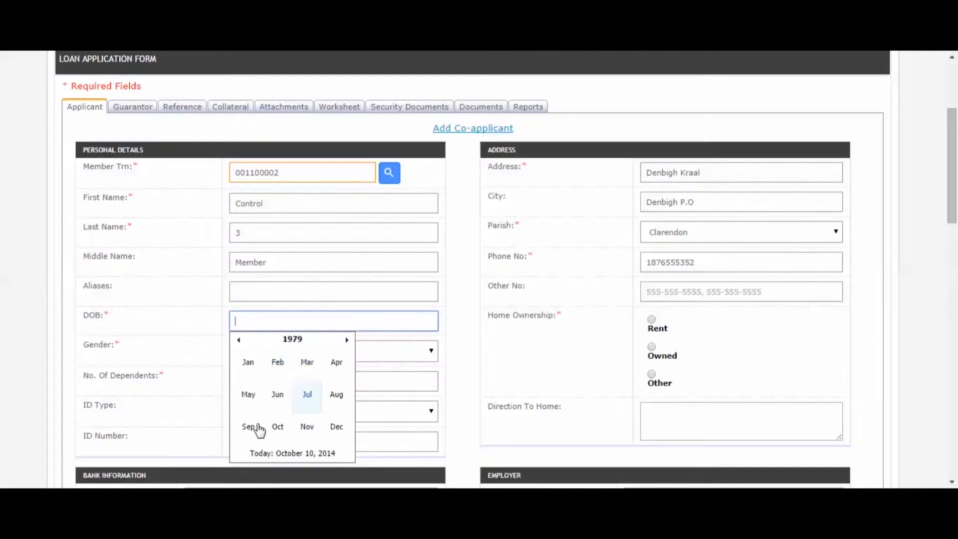
click(248, 428)
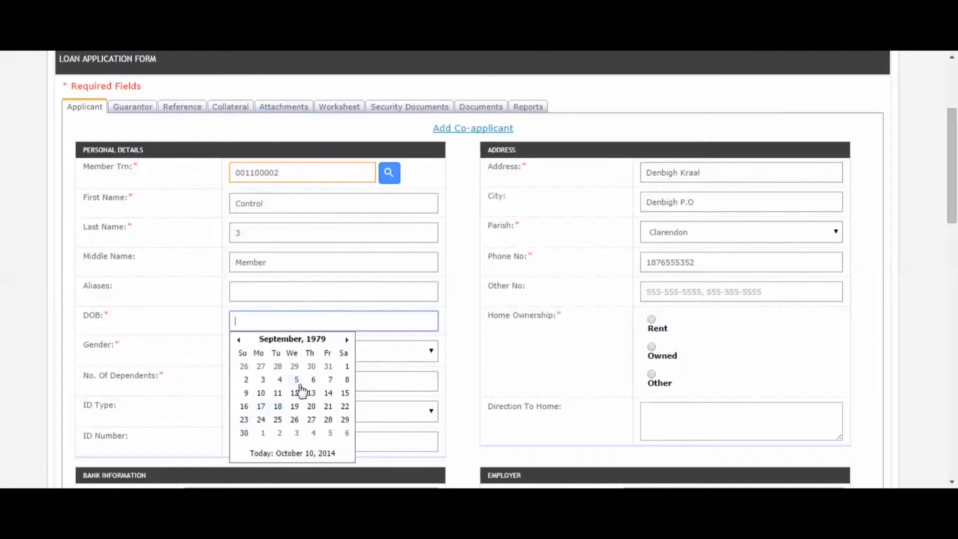
click(294, 394)
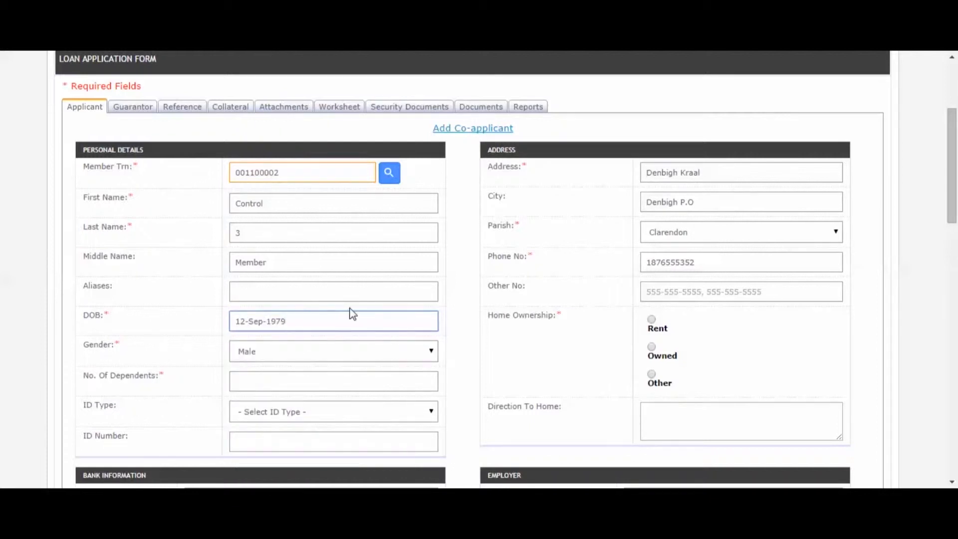
Enter 1 dependent, Driver's License as ID type with its number, and Rent as home ownership.
click(298, 383)
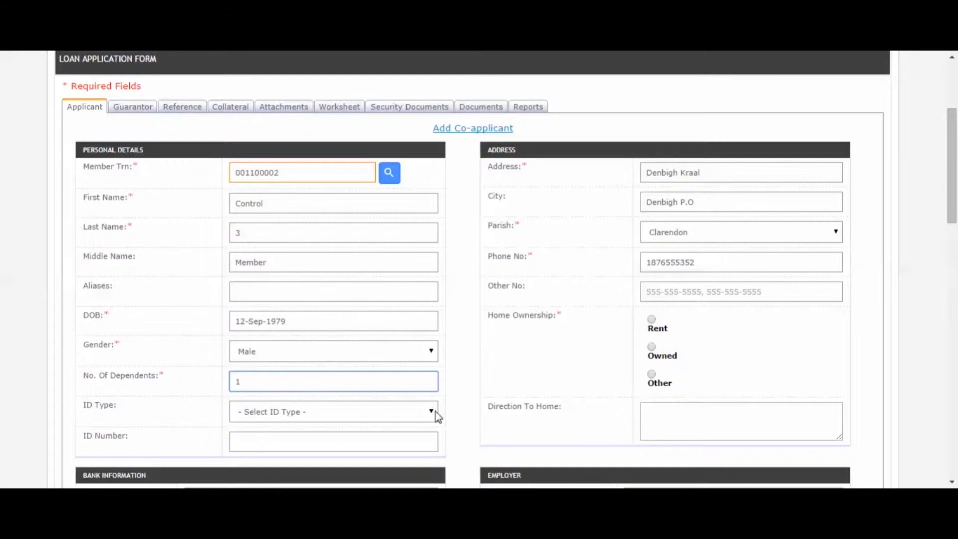
click(404, 411)
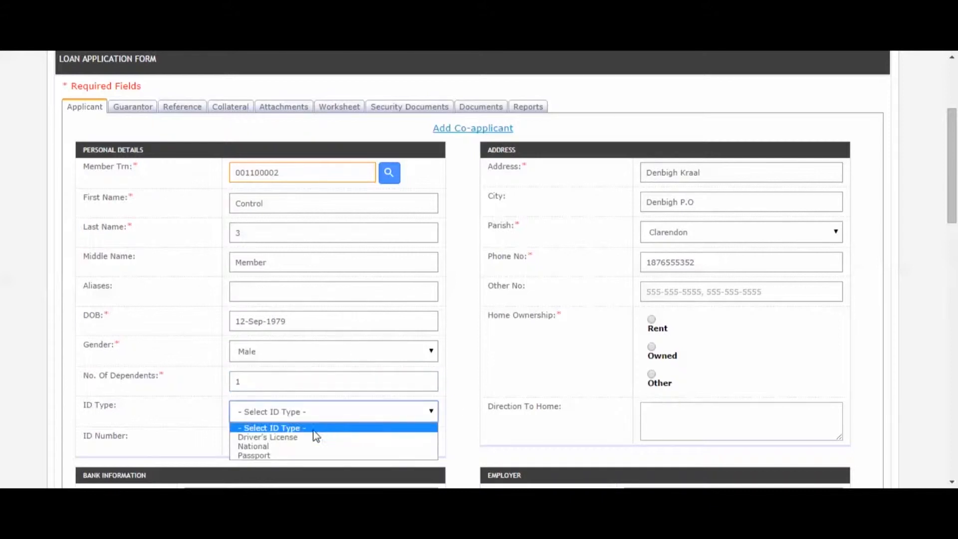
click(312, 437)
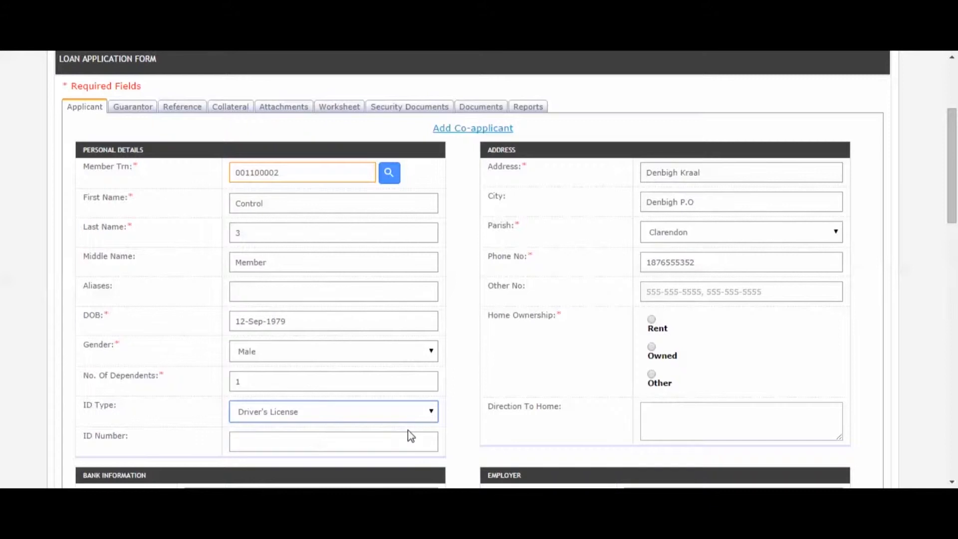
click(359, 445)
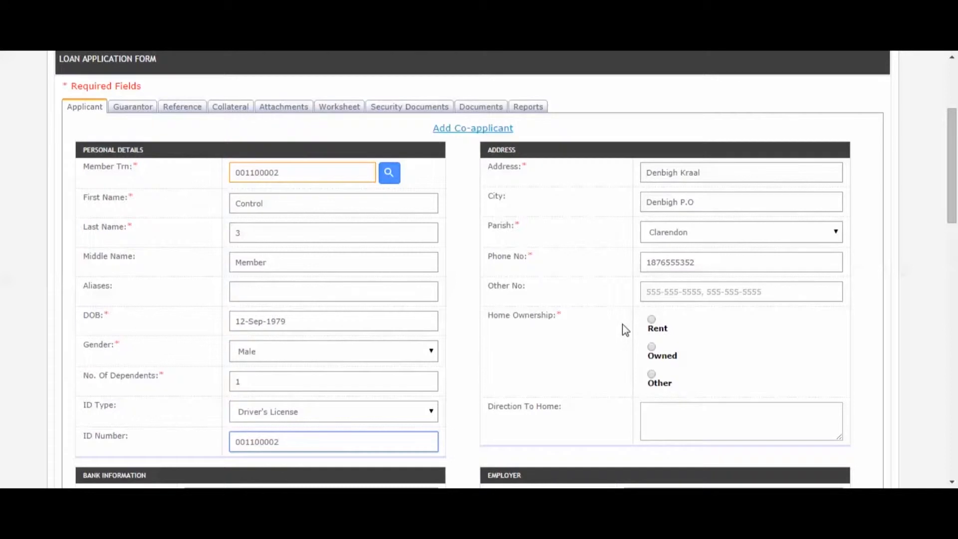
click(651, 320)
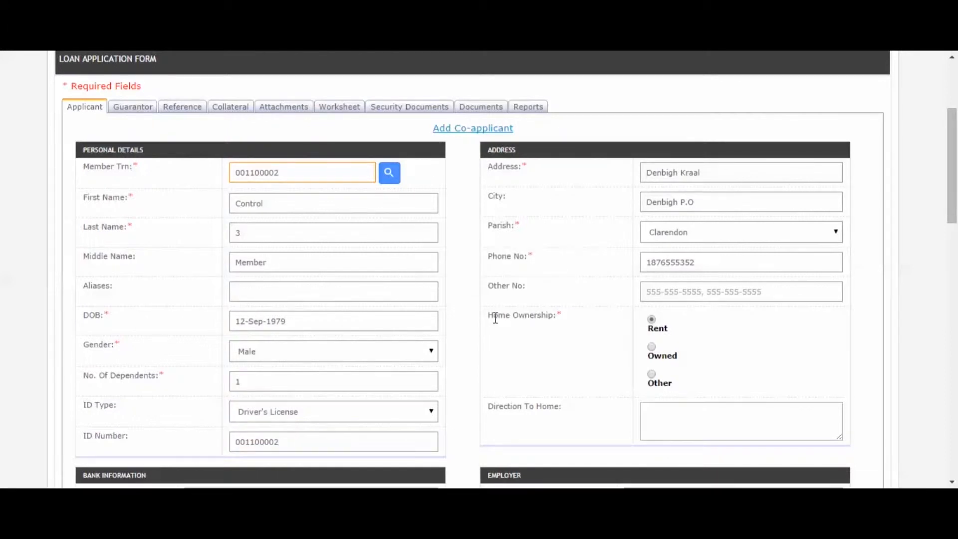
drag(953, 188, 954, 239)
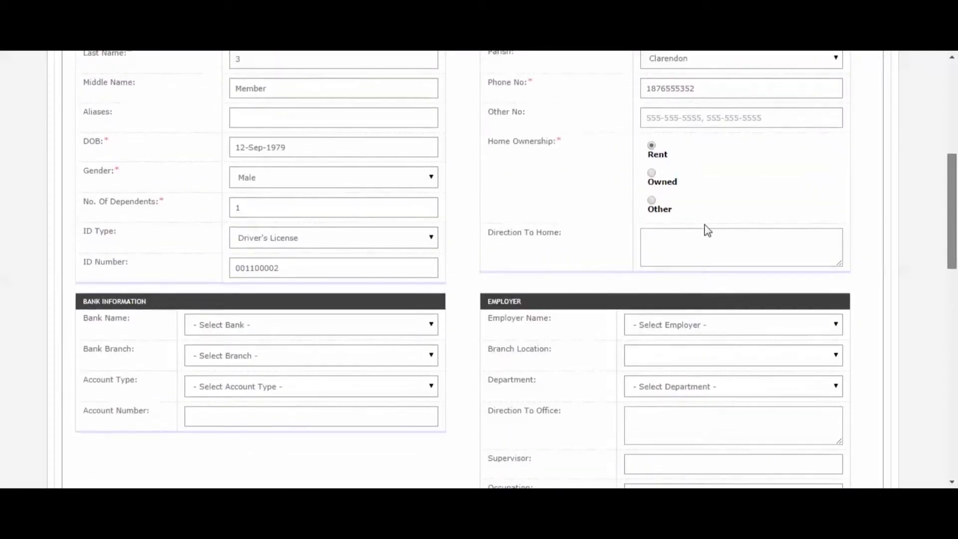
Enter home directions from May Pen Square to the third house on the right with the white gate.
click(695, 235)
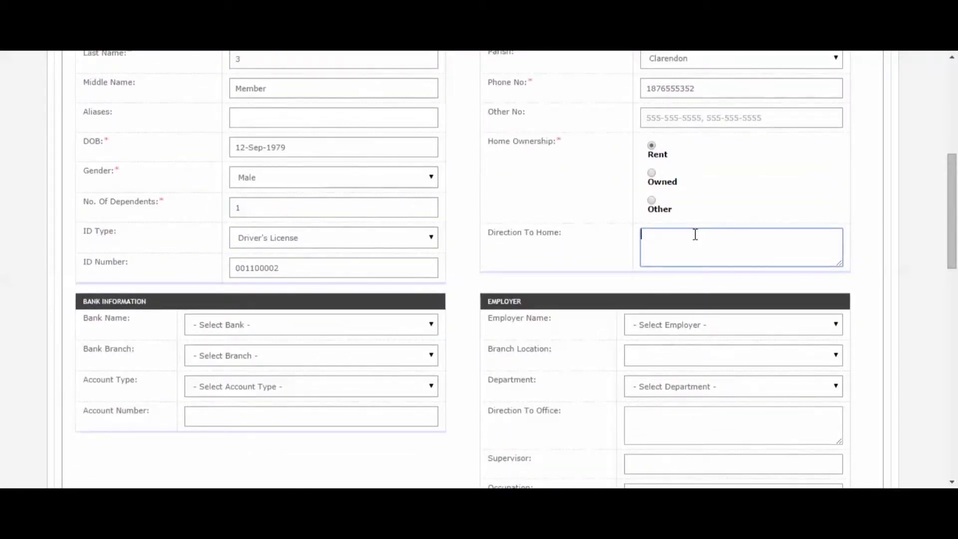
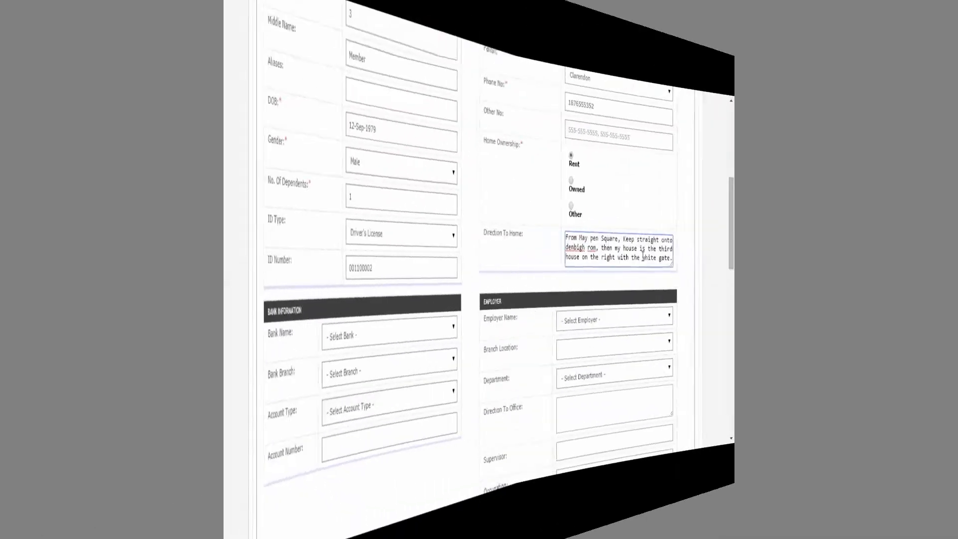
Choose Bank of Nova Scotia Jamaica Ltd, BNS - Christiana branch, Savings account, and fill the account number.
click(389, 328)
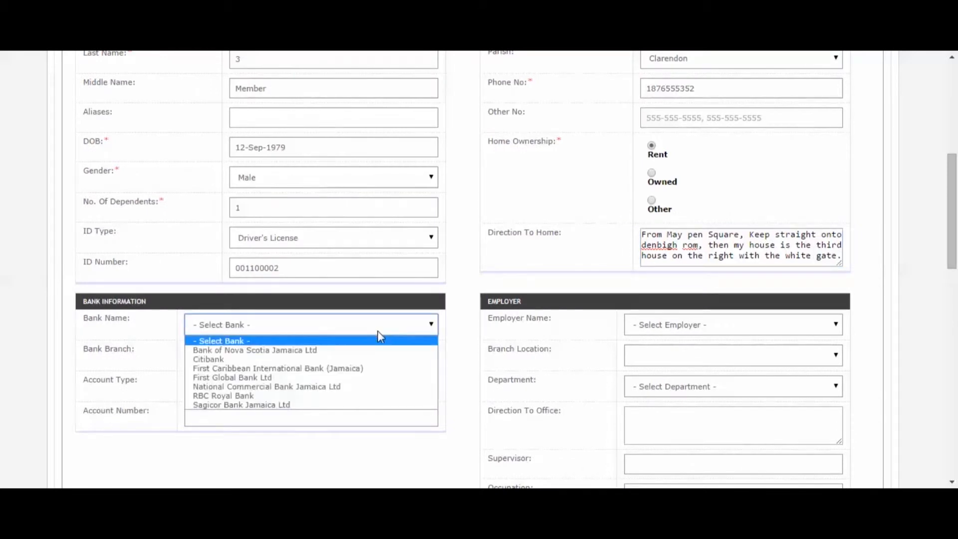
click(349, 355)
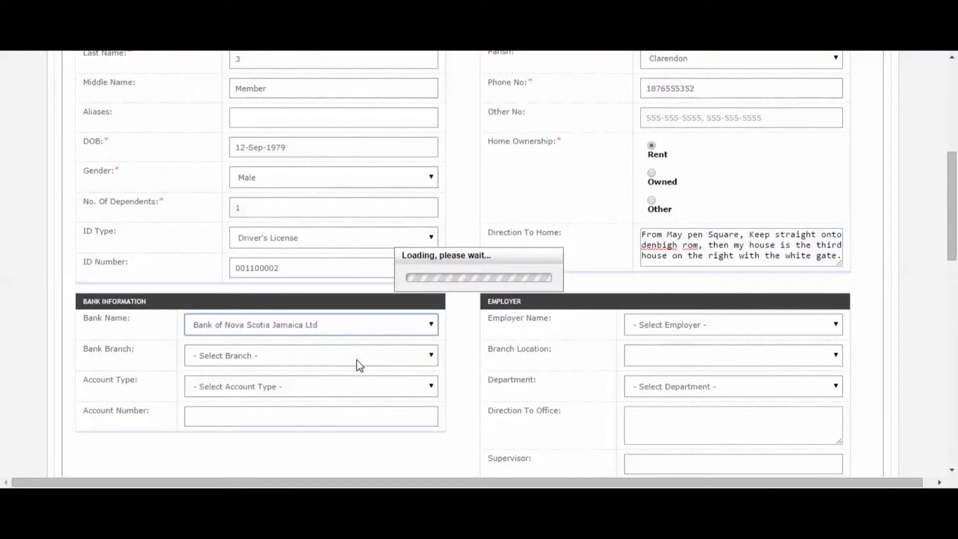
click(347, 348)
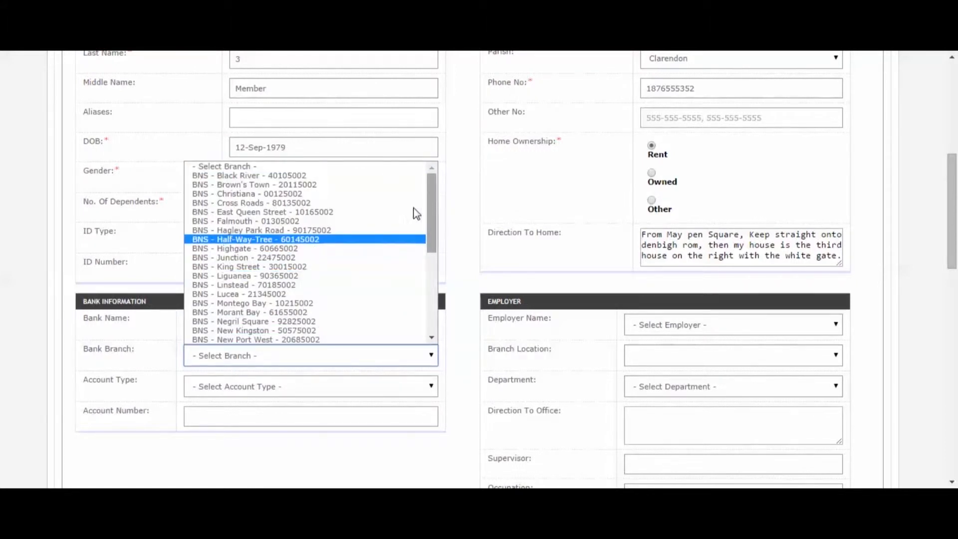
click(355, 193)
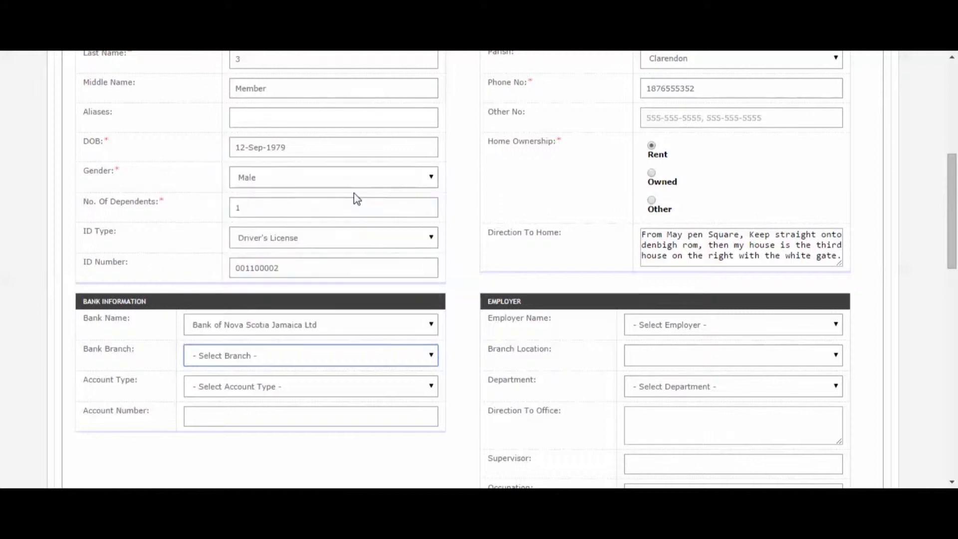
click(407, 391)
click(352, 419)
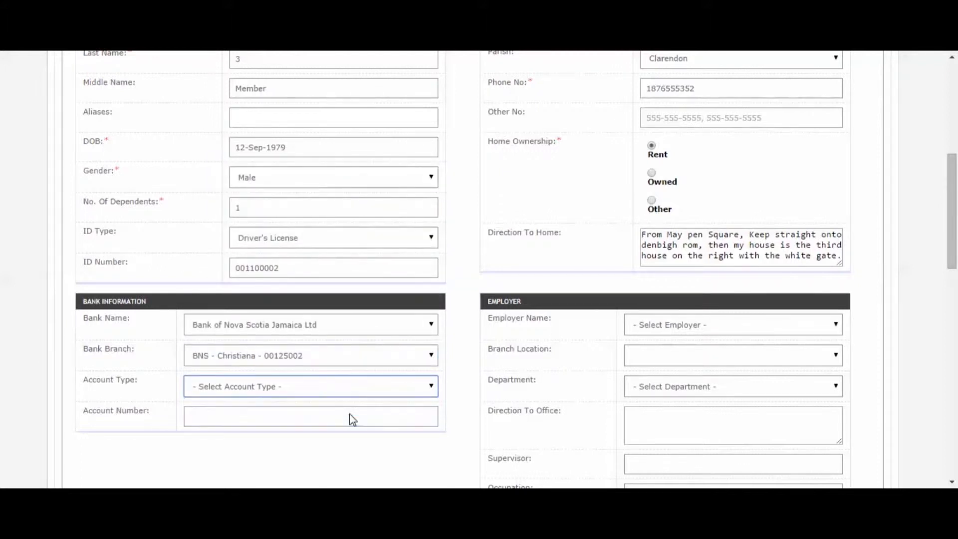
click(316, 419)
text(0000)
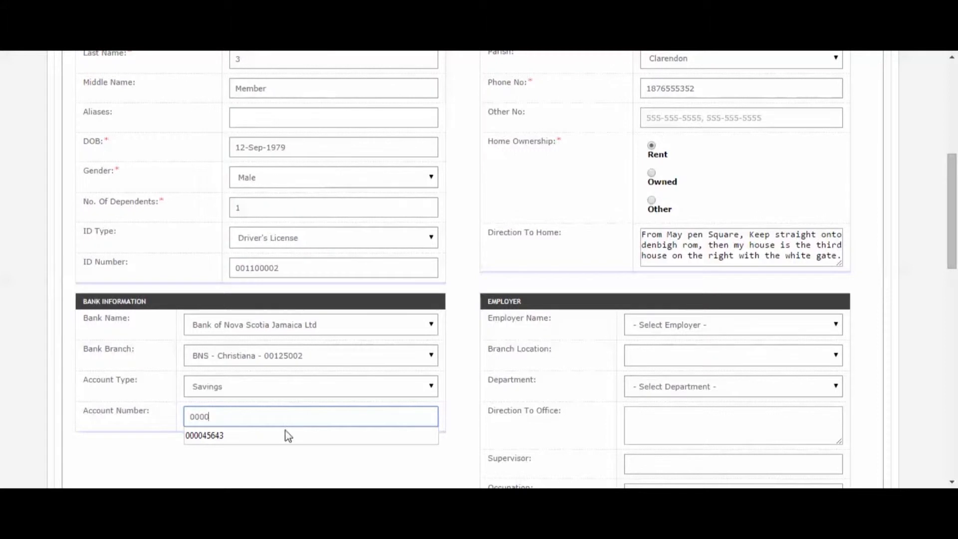
click(279, 436)
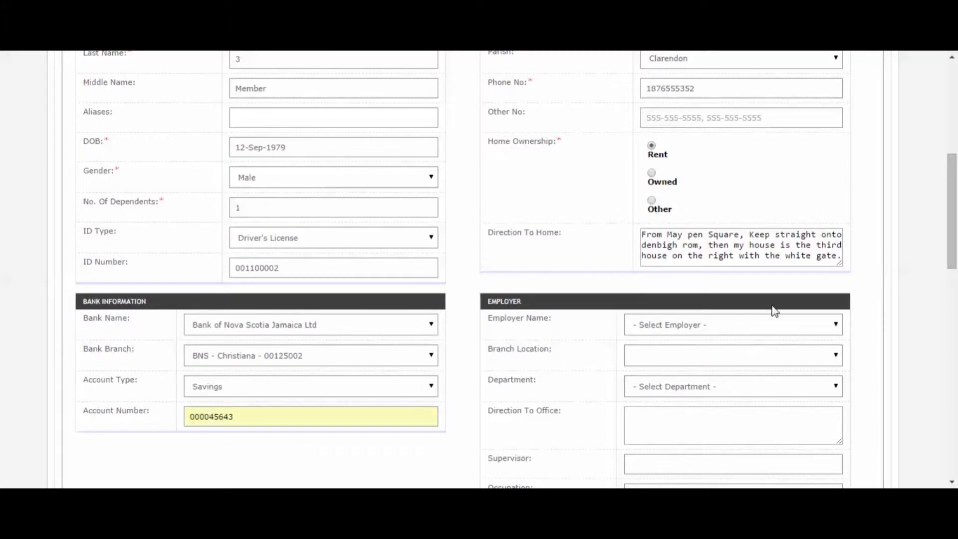
Choose Self Employed as employer and Taxi Operator from the occupation suggestions.
click(746, 328)
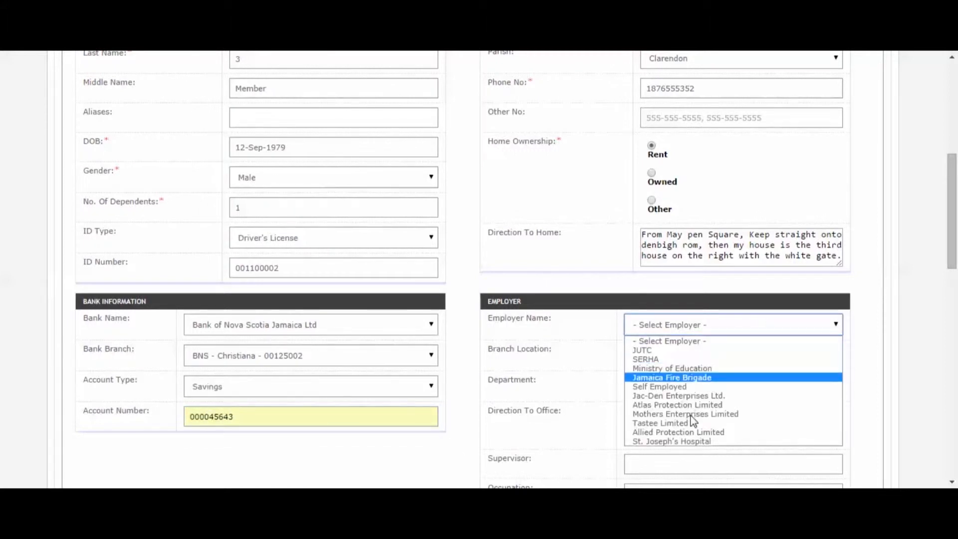
click(694, 388)
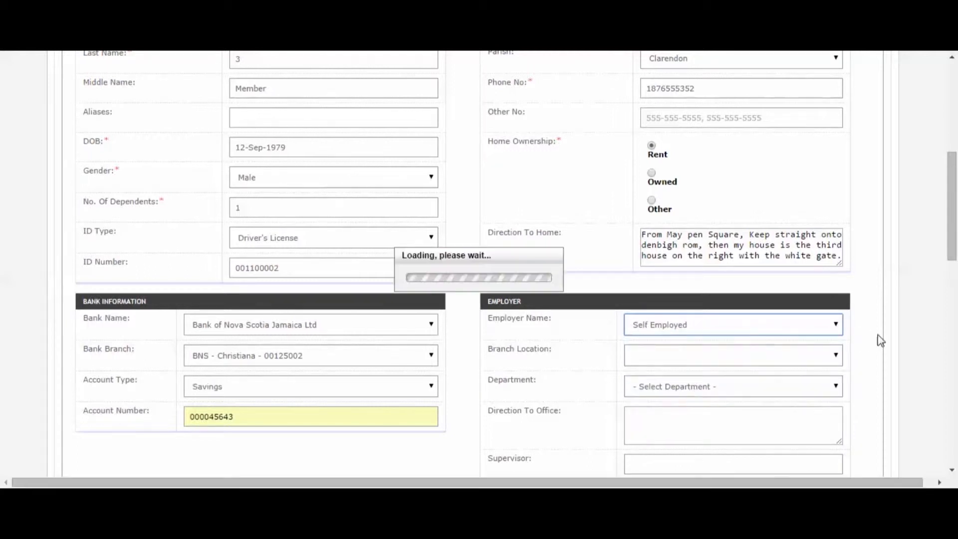
drag(956, 229, 957, 258)
scroll(840, 185, down, 3)
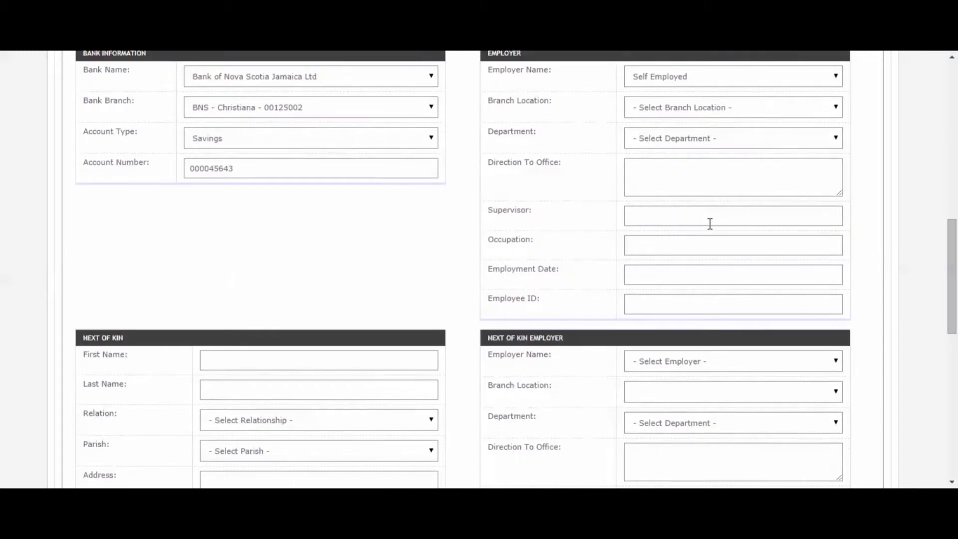
click(665, 240)
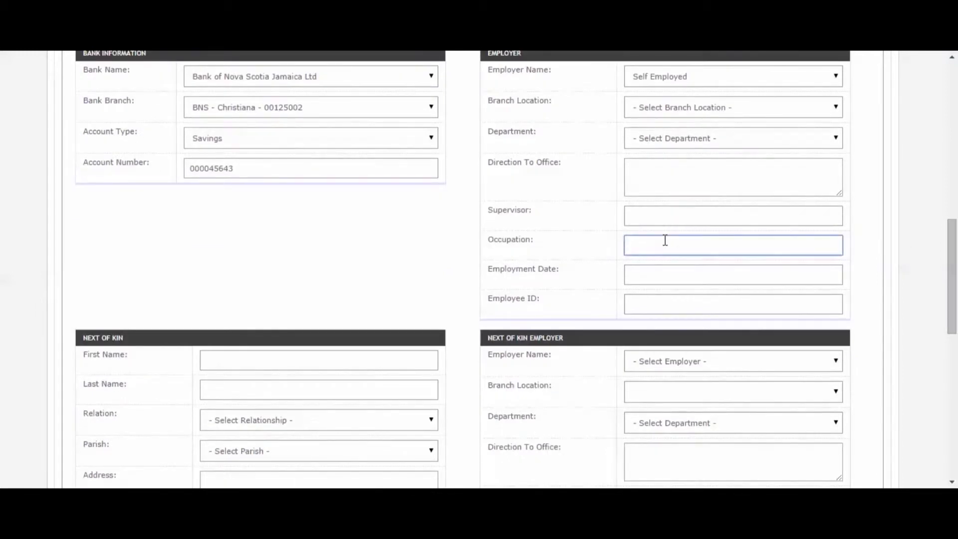
text(Ta)
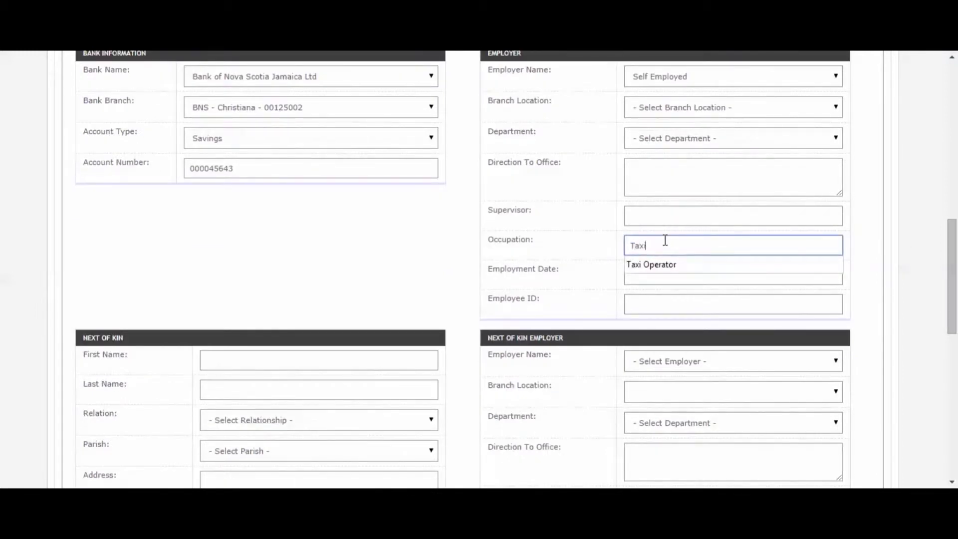
text(xi)
click(662, 263)
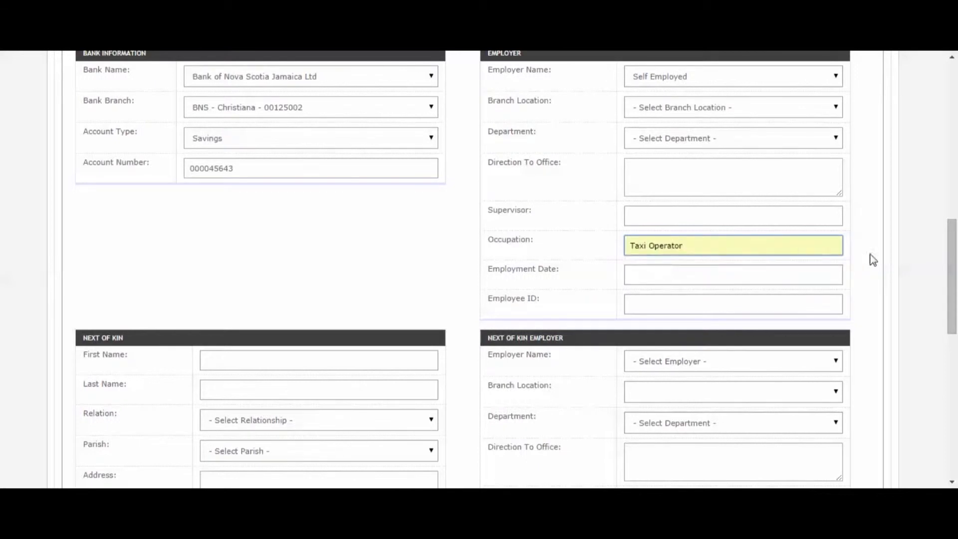
drag(955, 276, 944, 322)
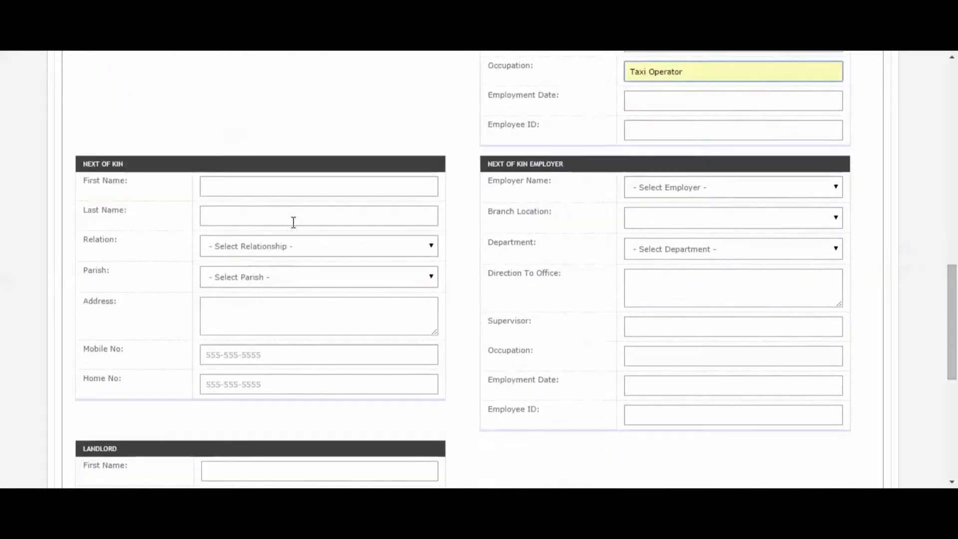
Enter the next of kin's first and last name, relation Sister and parish Clarendon.
click(260, 186)
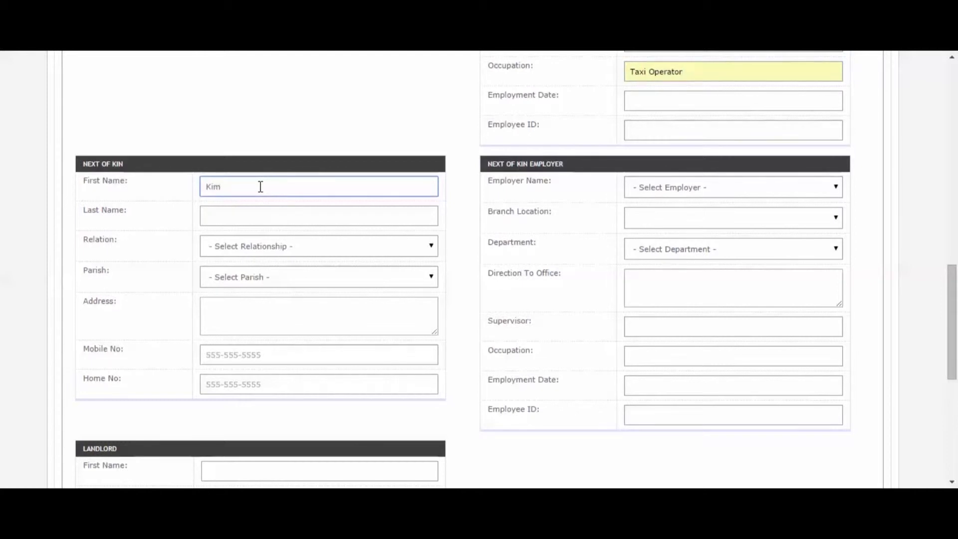
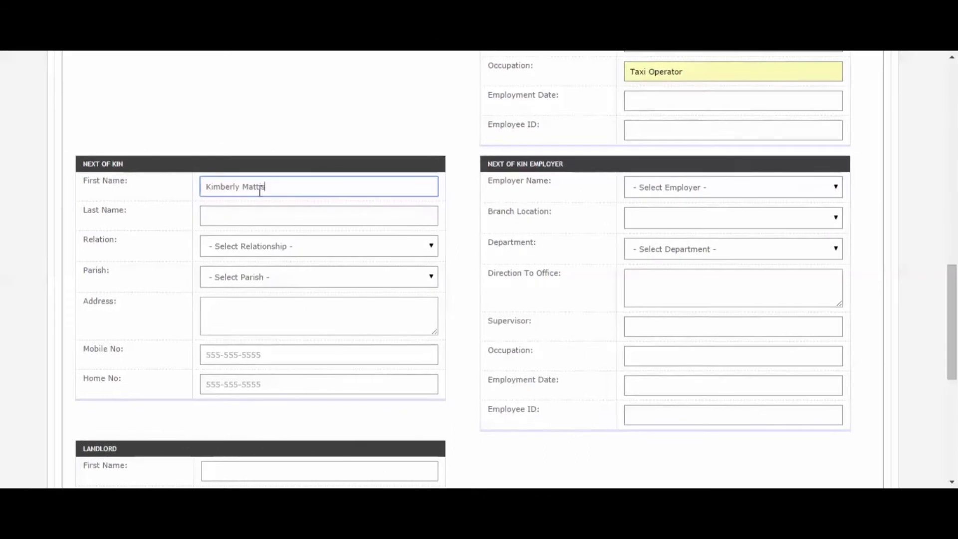
click(265, 210)
text(Junior)
click(263, 249)
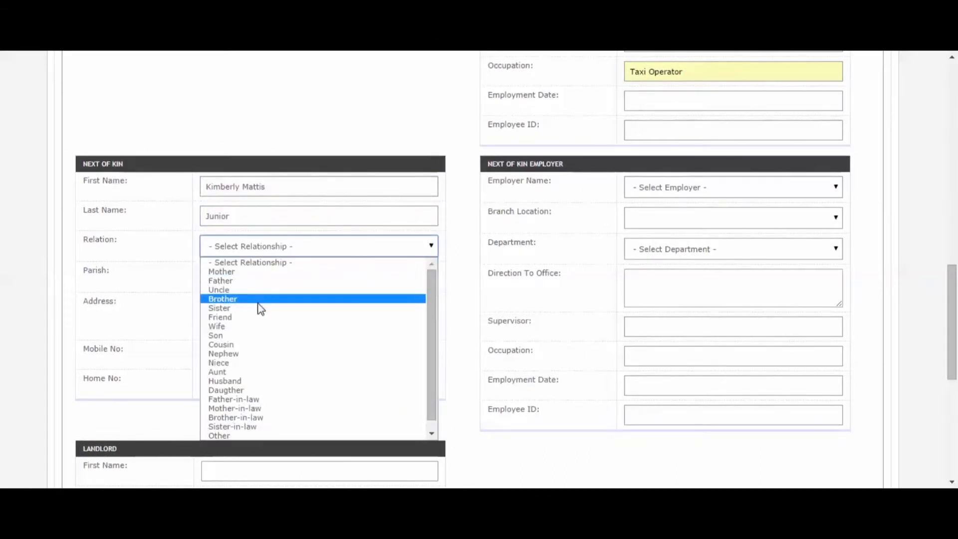
click(259, 308)
click(274, 282)
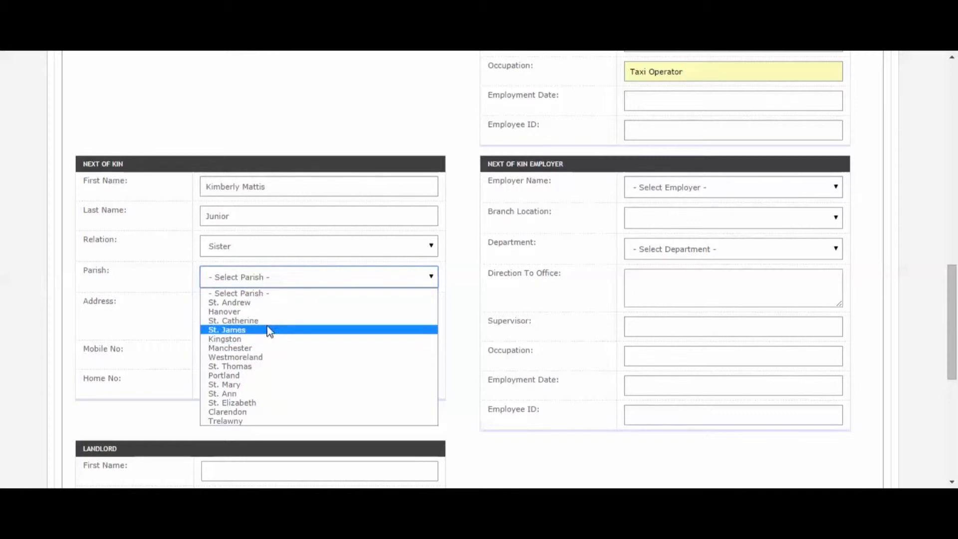
click(255, 412)
Fill in the next of kin's street address plus mobile and home phone numbers.
click(253, 325)
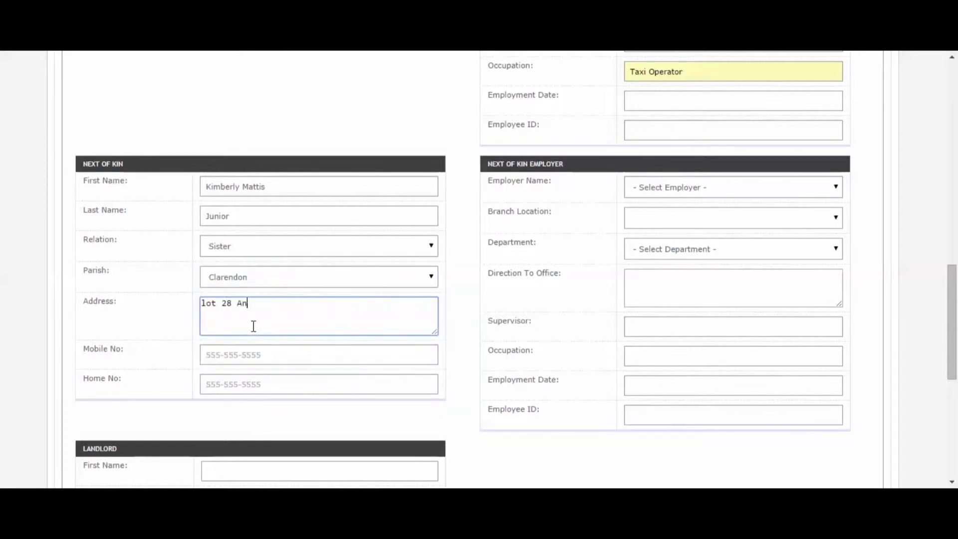
click(223, 355)
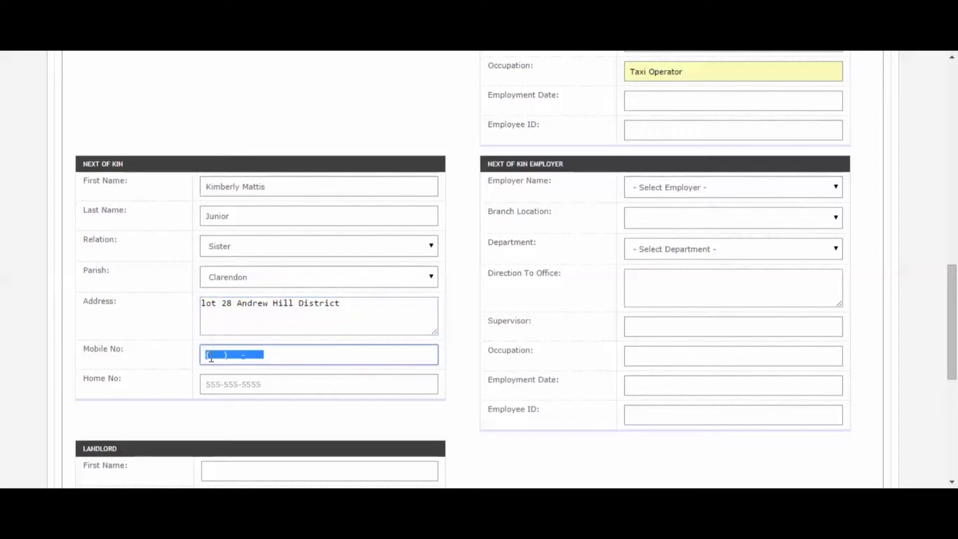
click(211, 356)
click(212, 391)
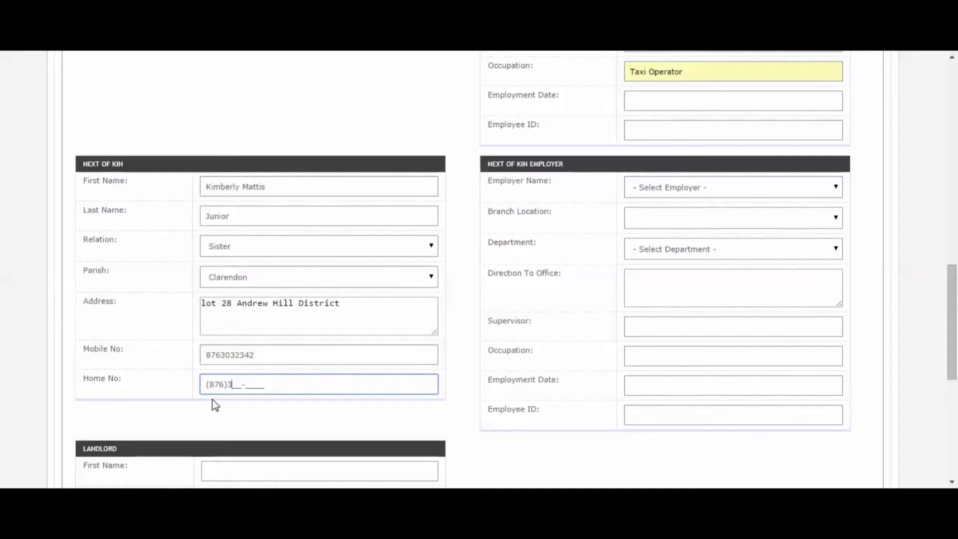
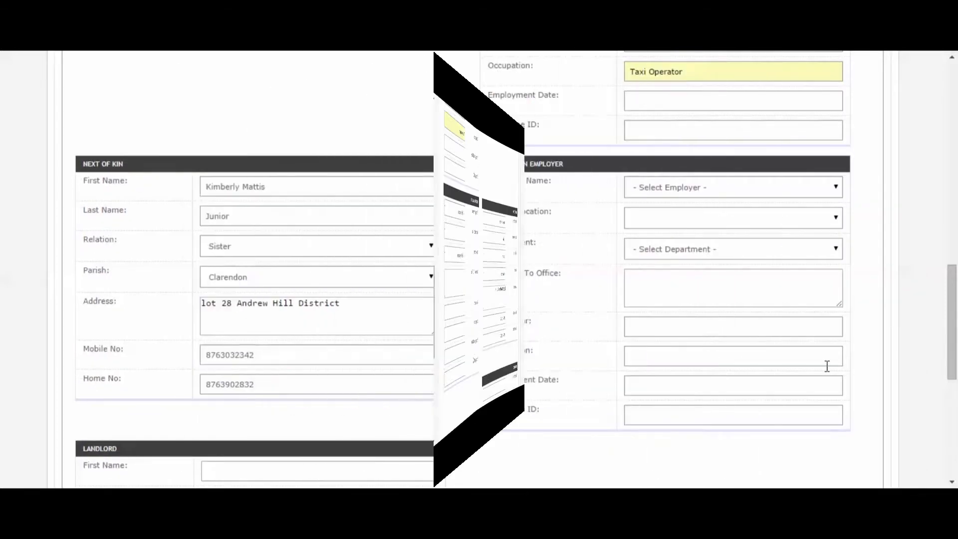
Enter the landlord's first and last name, mobile and home numbers, parish Manchester and address.
drag(954, 311, 954, 377)
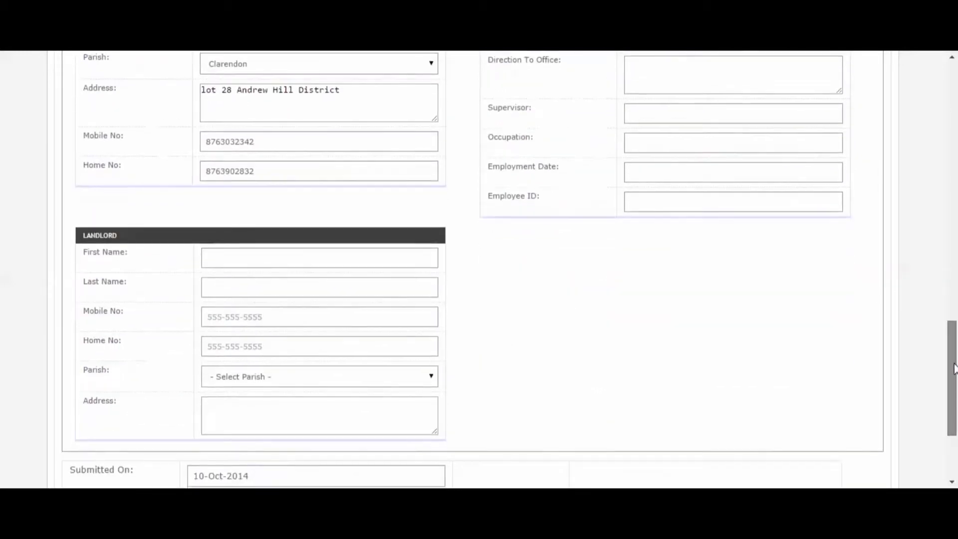
click(274, 258)
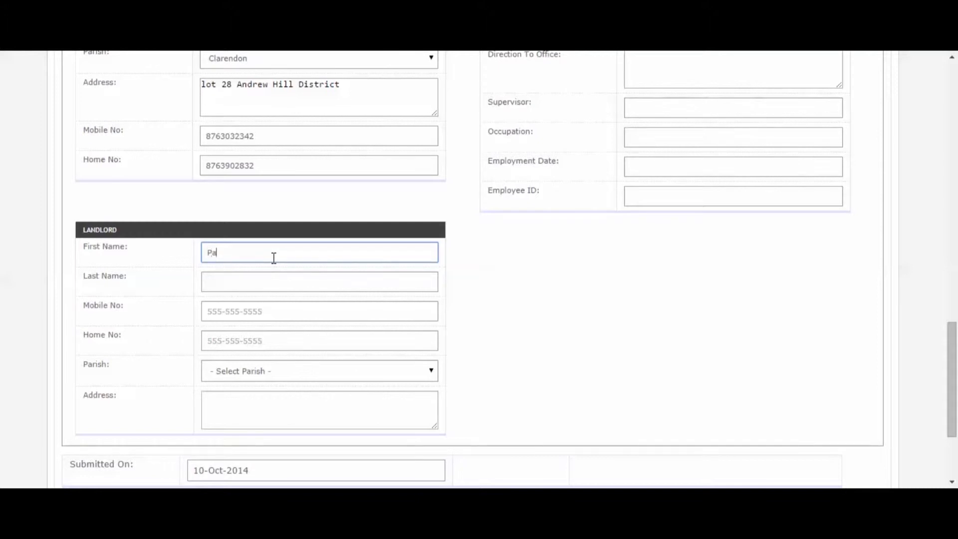
click(238, 284)
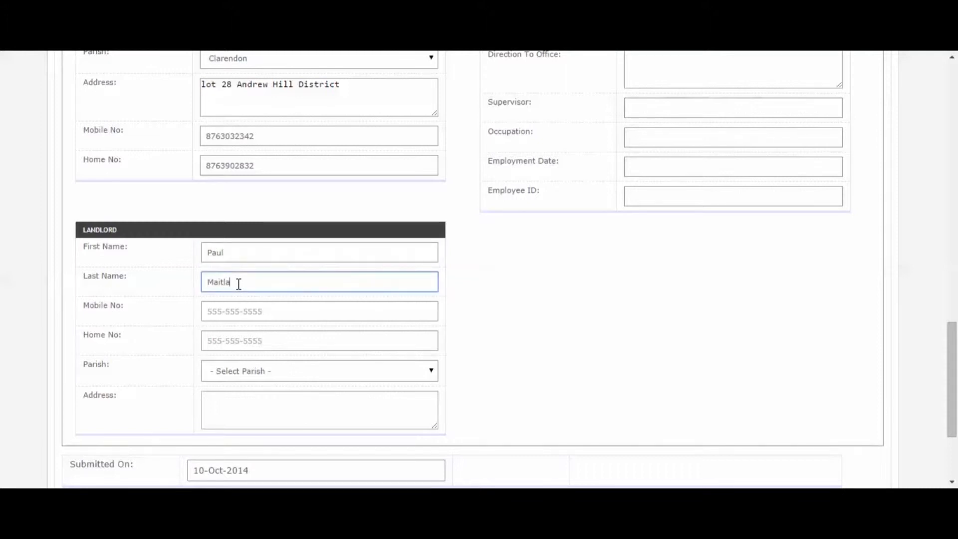
click(210, 314)
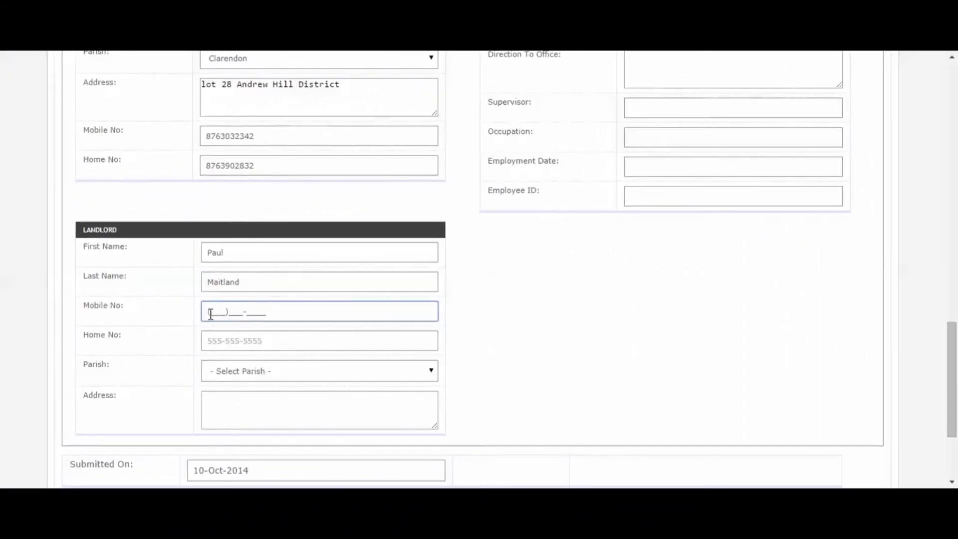
click(207, 342)
click(214, 372)
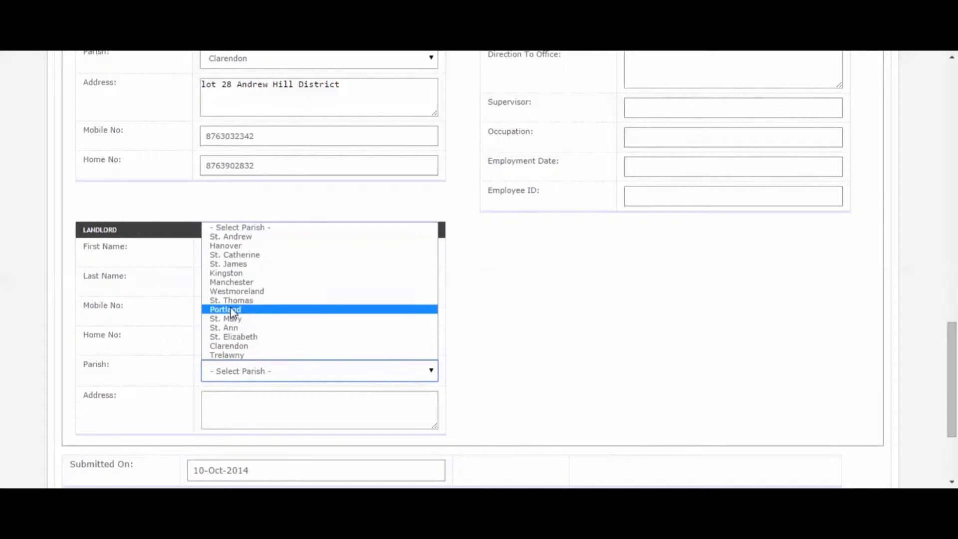
click(232, 282)
click(250, 419)
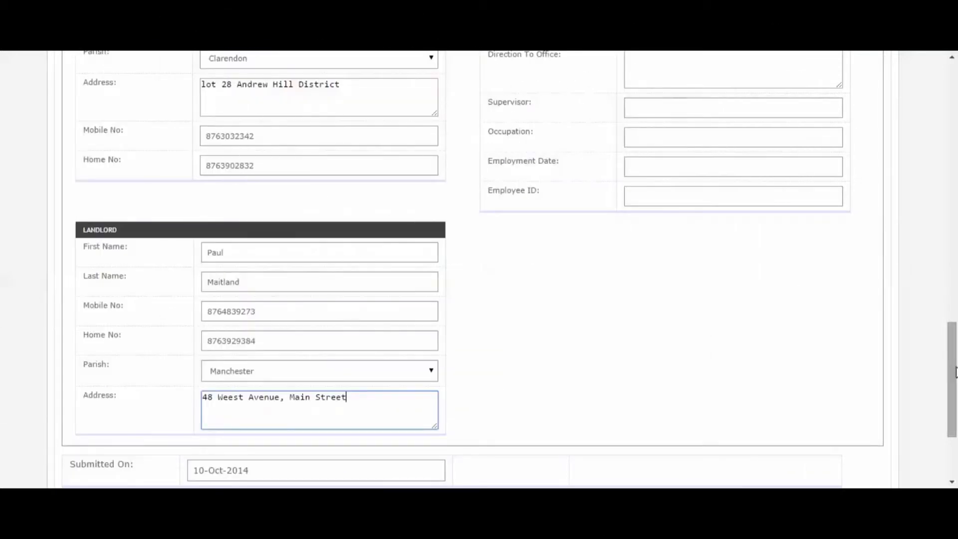
drag(956, 345, 944, 100)
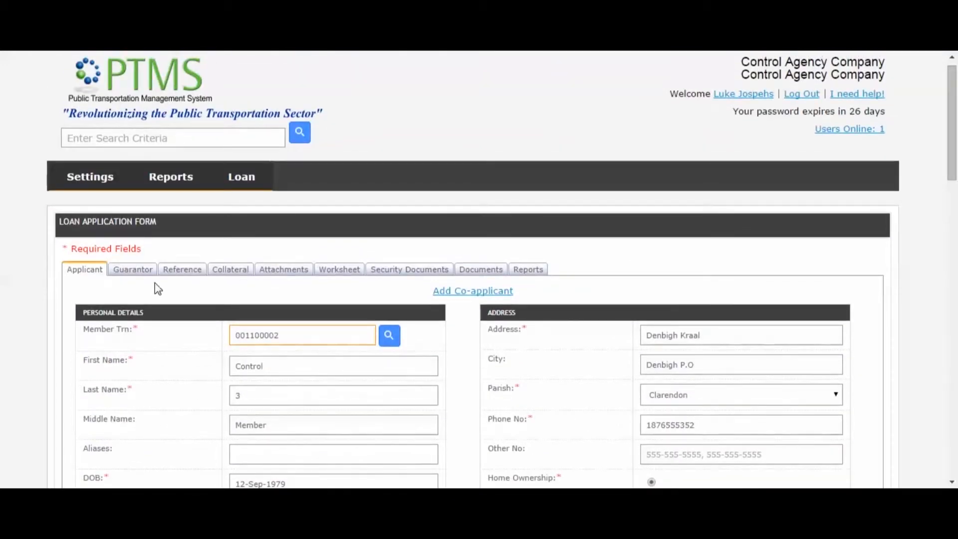
Add a referee with telephone, street address, city Montego Bay and parish St. James.
click(178, 271)
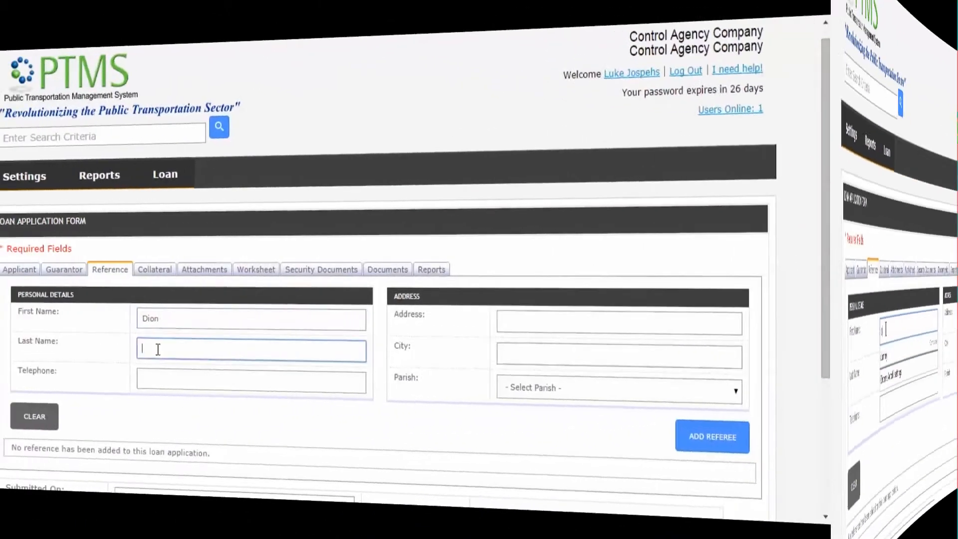
click(228, 381)
click(616, 313)
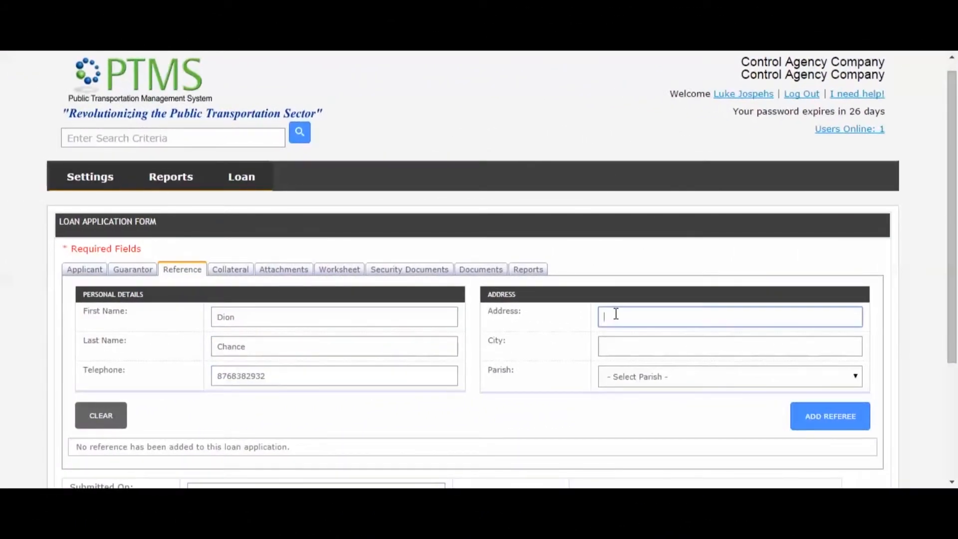
click(674, 348)
text(Montego bay)
click(671, 378)
click(648, 295)
click(813, 424)
click(300, 338)
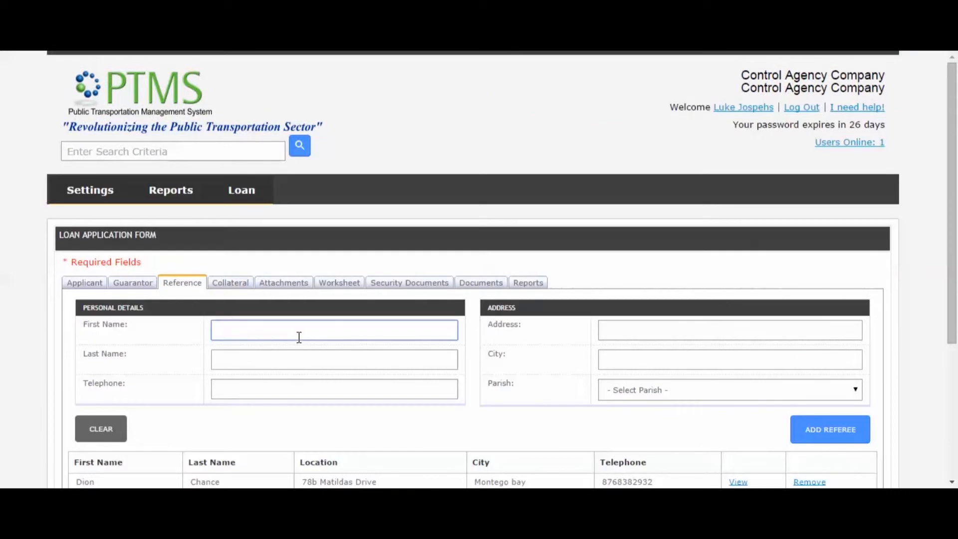
Enter a second referee's name, telephone and street address, with city and parish Manchester.
click(283, 362)
click(280, 390)
click(618, 325)
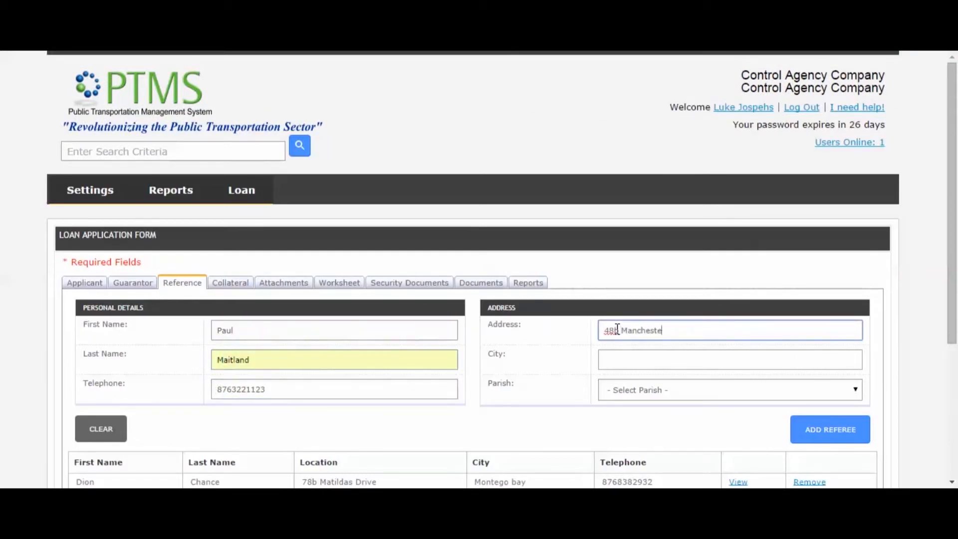
click(660, 357)
text(Manchester)
click(649, 390)
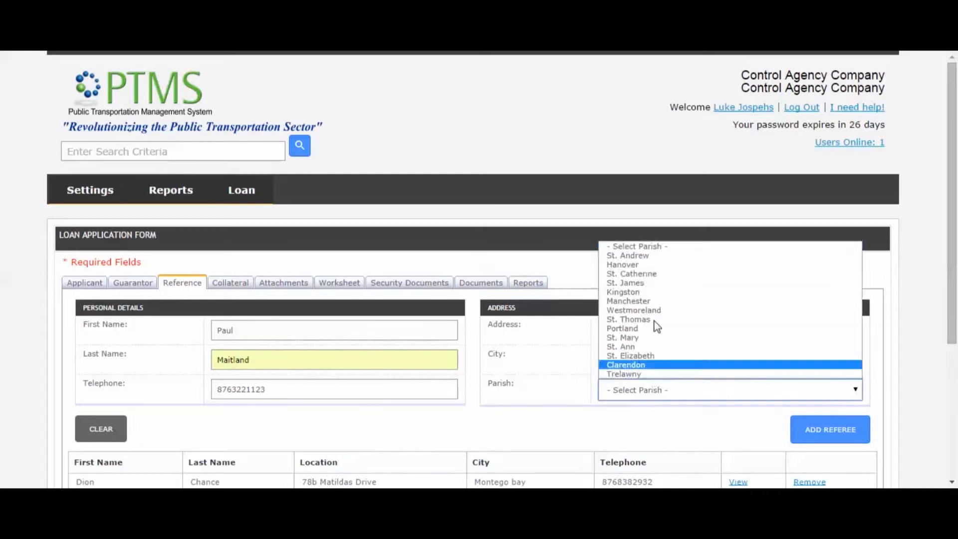
click(644, 305)
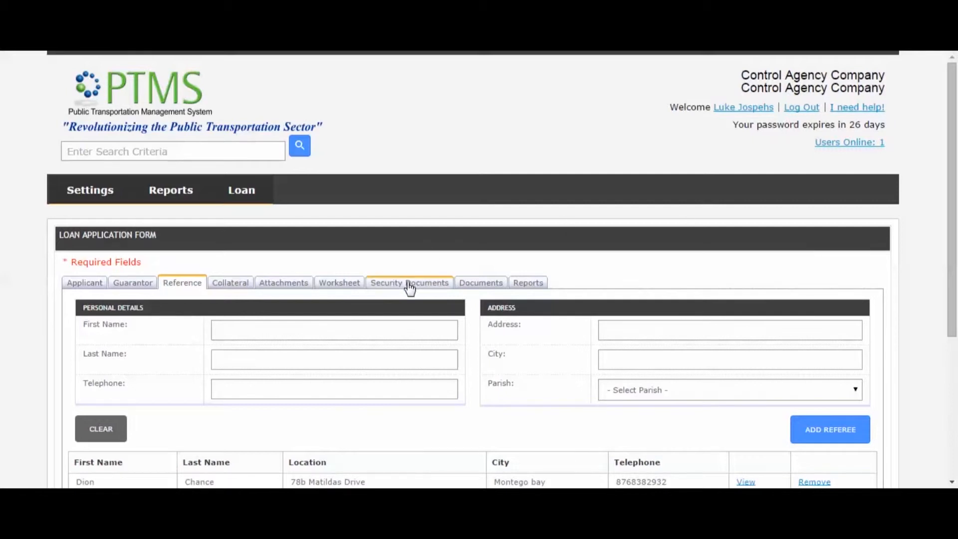
Set up a Worldnet Investment Company Limited Vehicle Title Loan for Vehicle Repairs, requesting 80000.00.
click(354, 290)
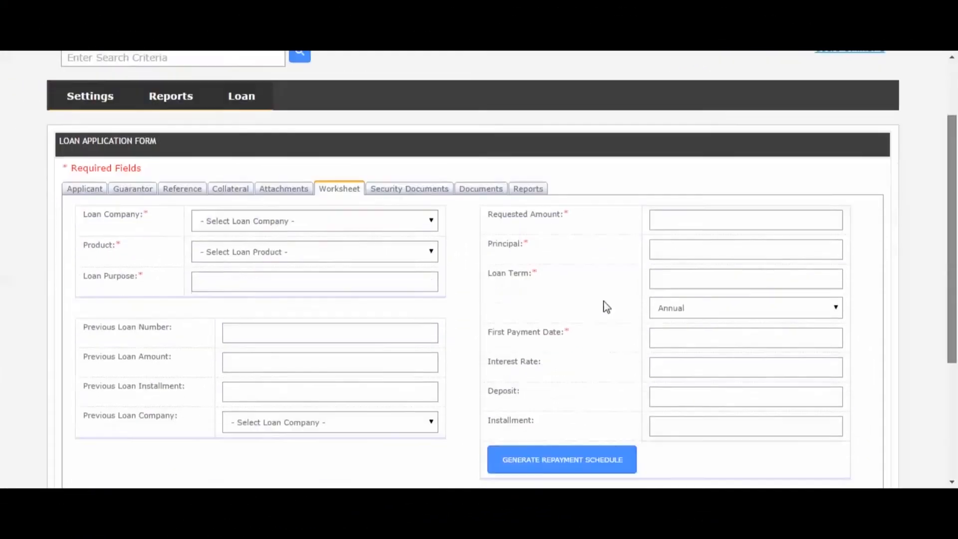
scroll(603, 301, down, 1)
click(356, 215)
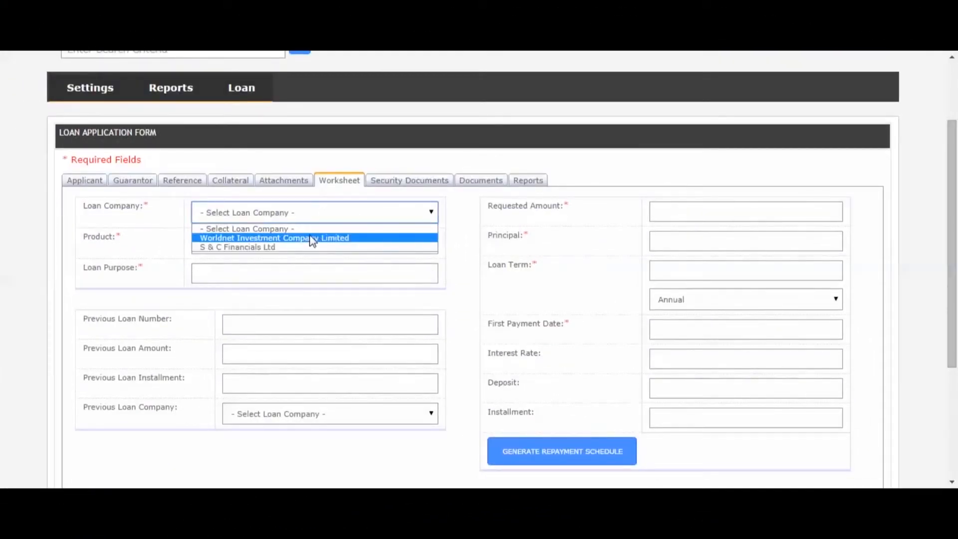
click(309, 236)
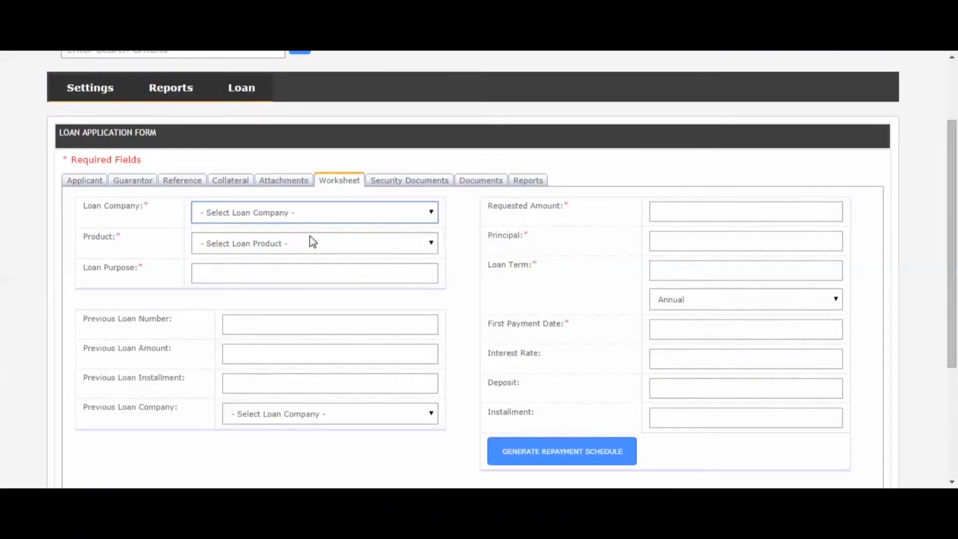
click(373, 243)
click(310, 306)
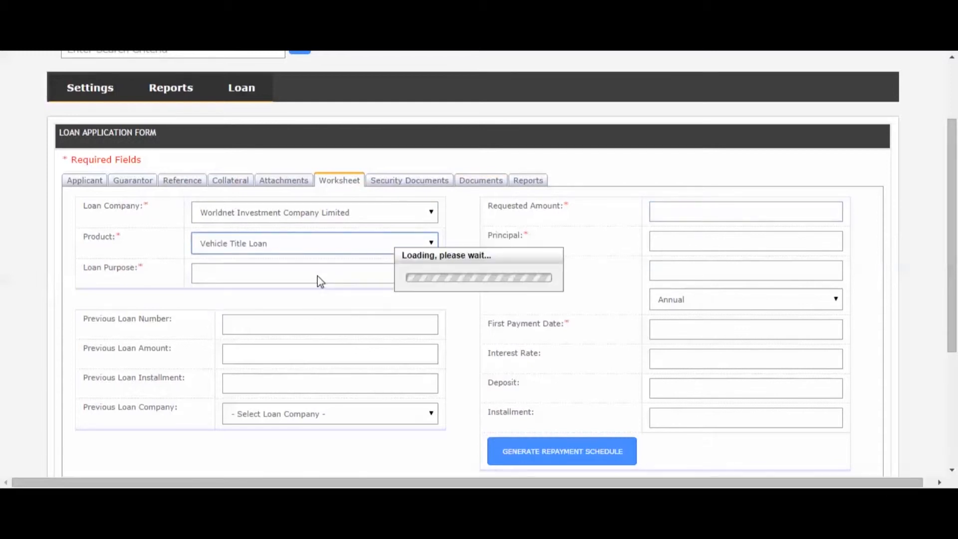
click(306, 274)
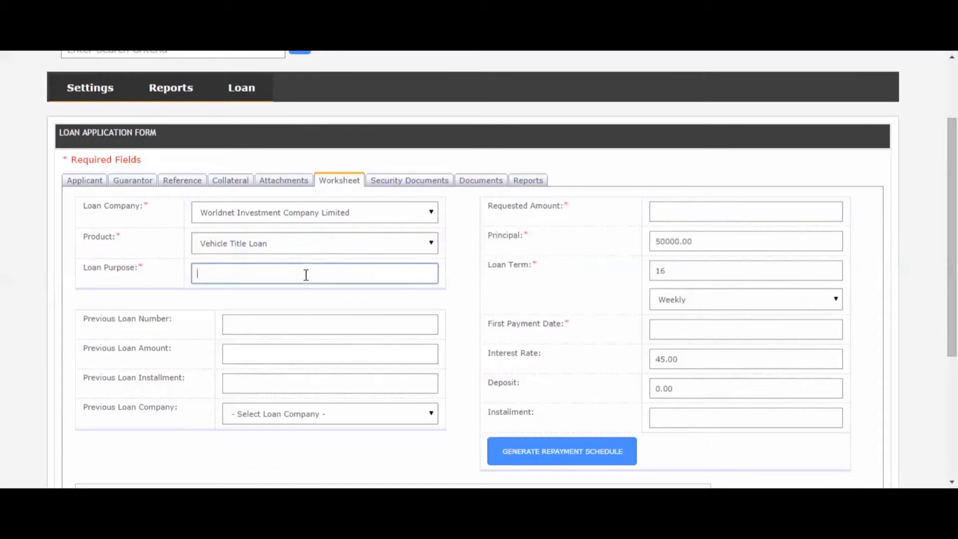
text(Vehicle Rep)
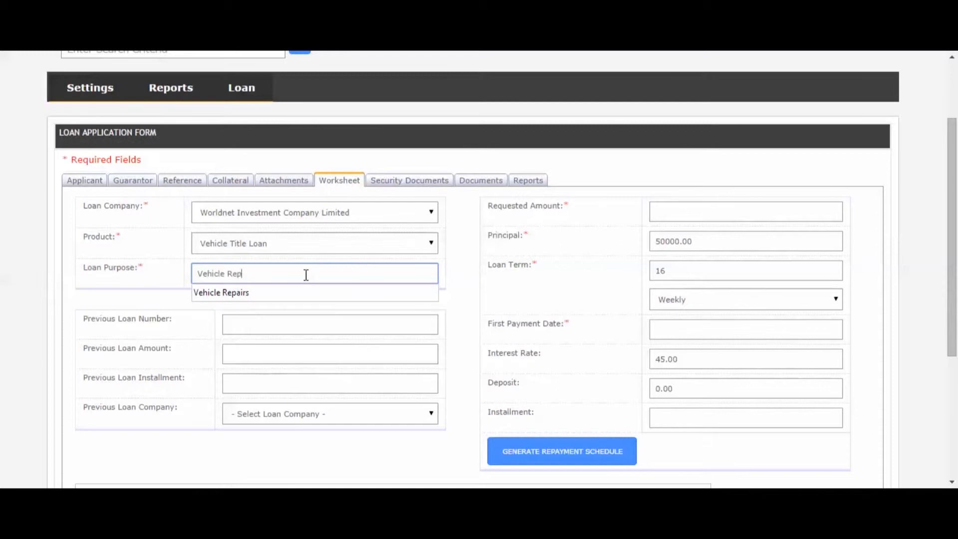
text(airs)
click(334, 292)
click(664, 211)
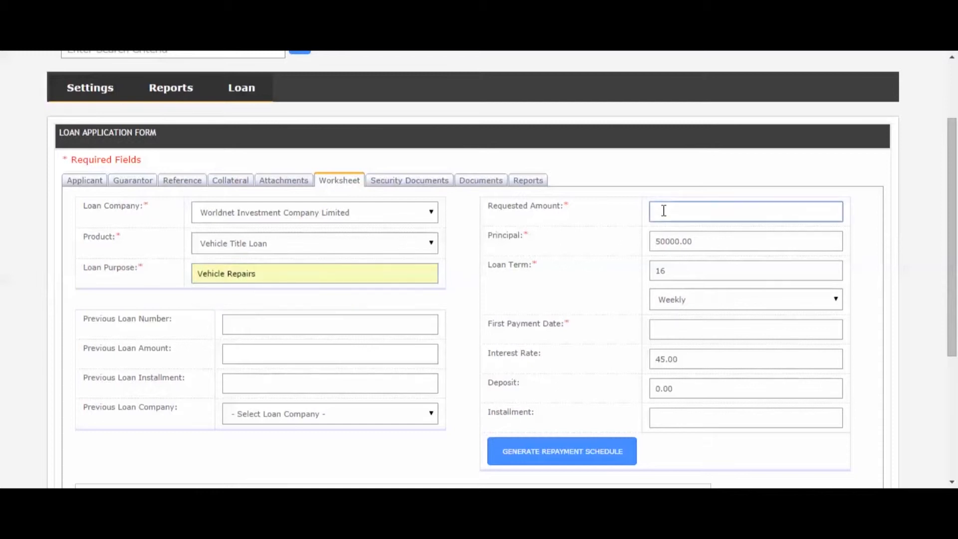
text(80000.00)
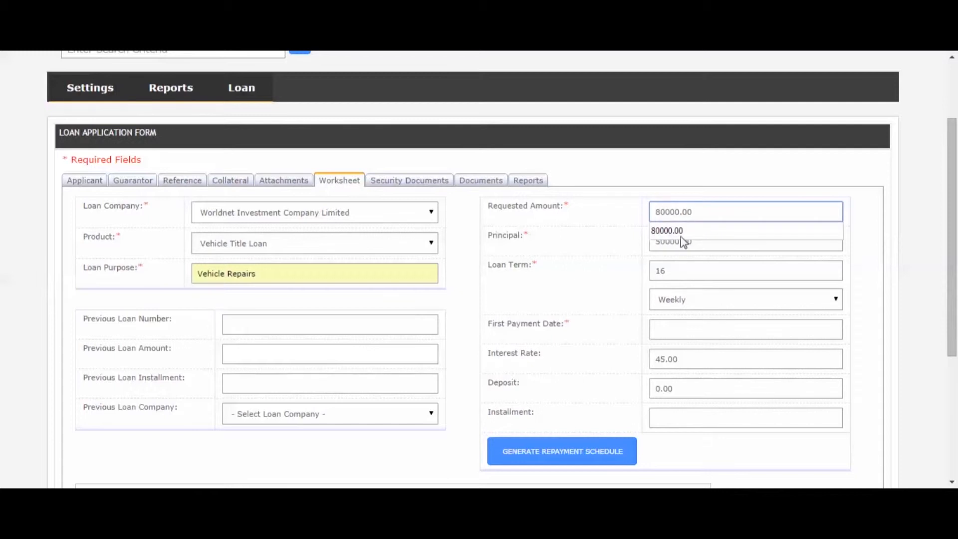
click(680, 236)
click(653, 243)
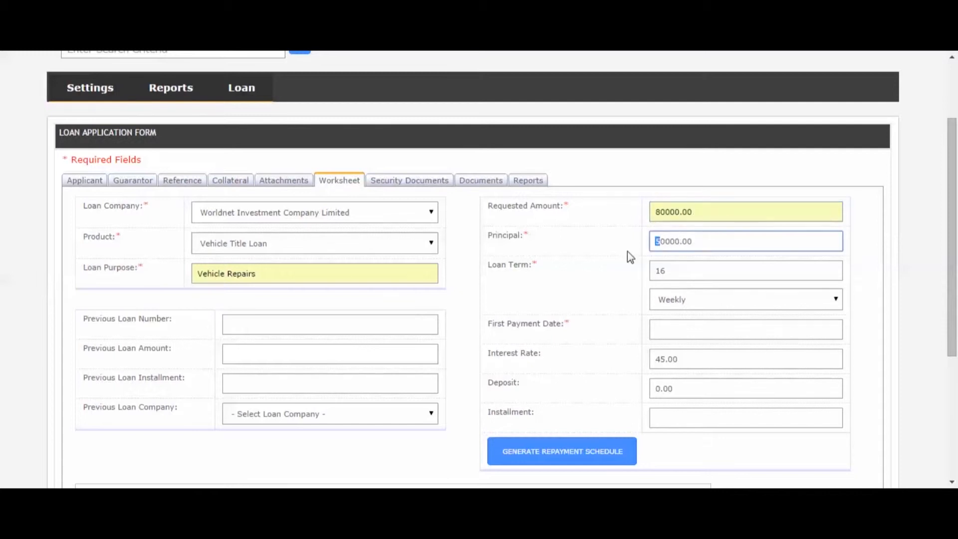
Set an 18-week loan term starting 23-Oct-2014 and generate the repayment schedule.
drag(690, 271, 622, 267)
text(18)
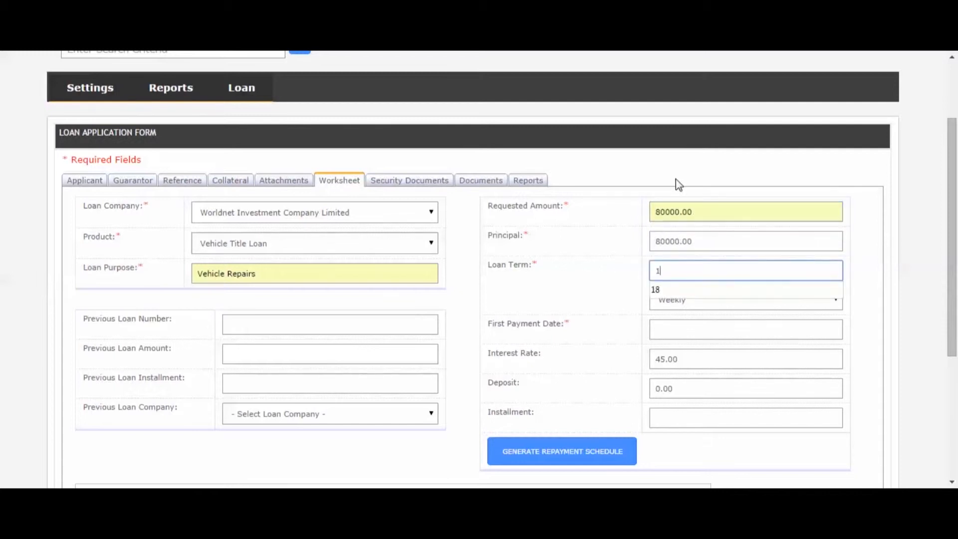
click(692, 327)
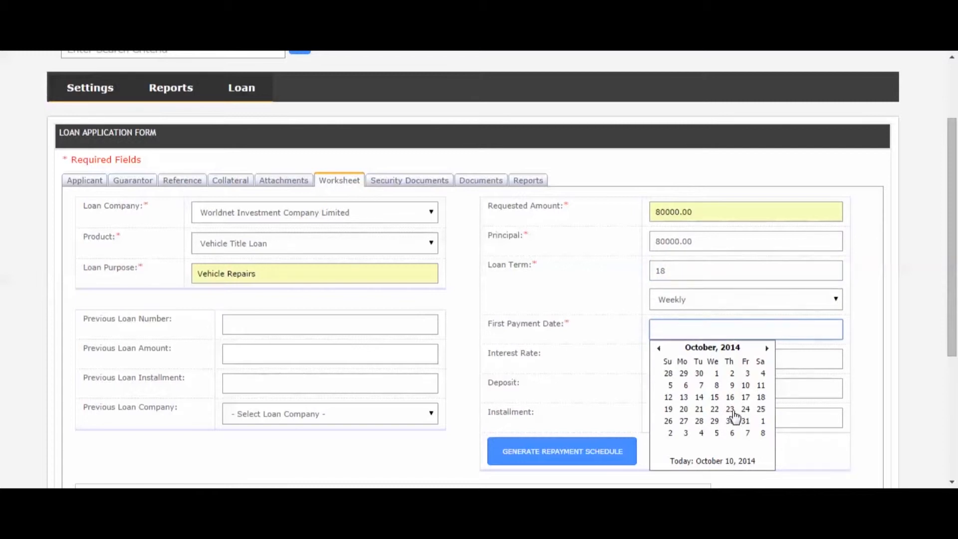
click(730, 411)
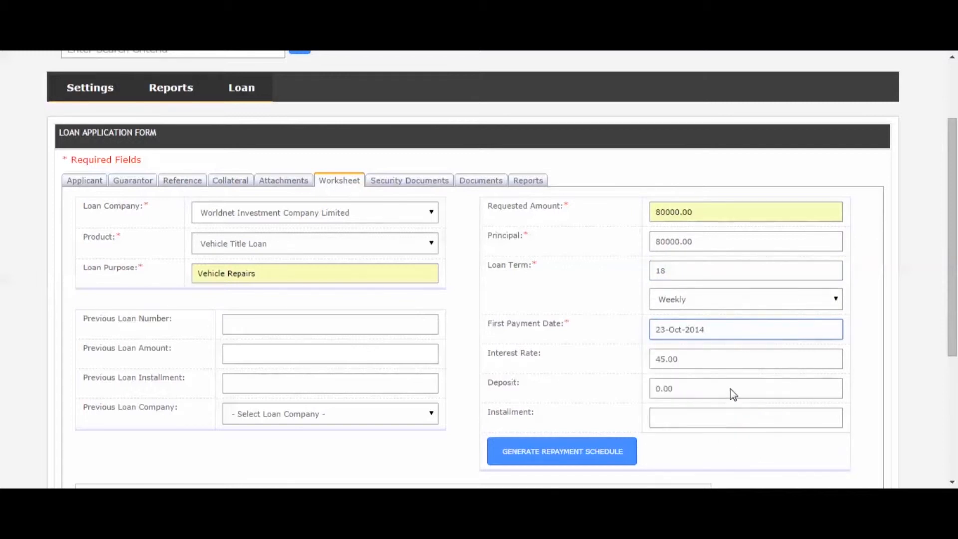
click(572, 451)
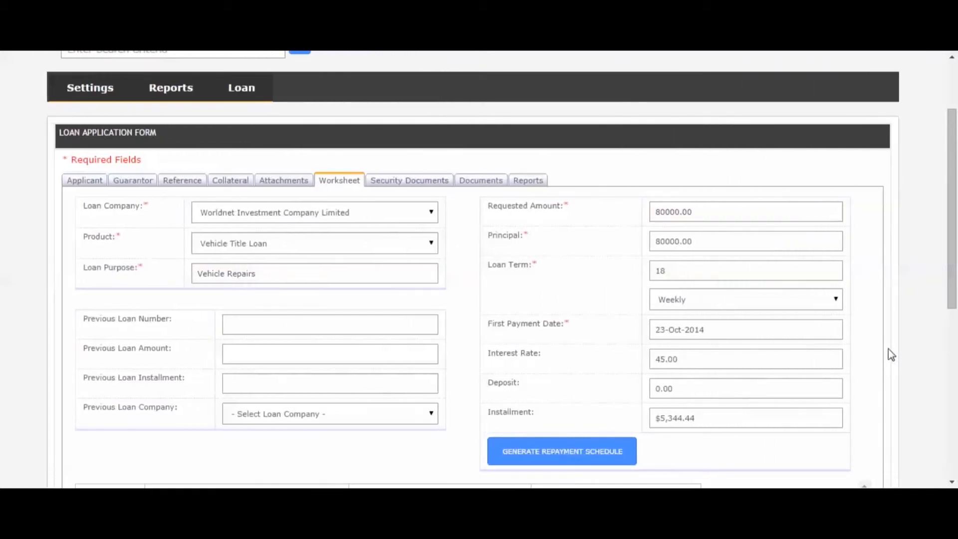
drag(952, 268, 955, 279)
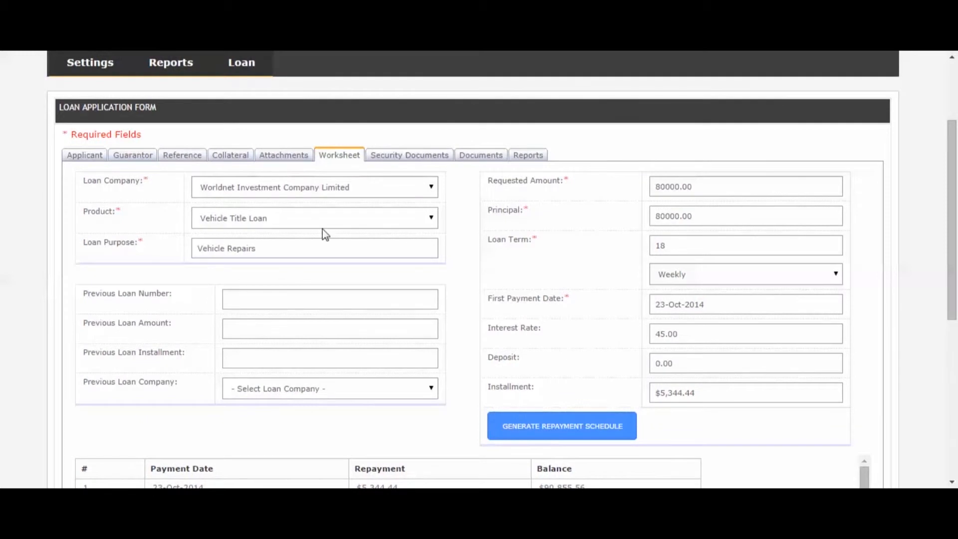
Choose Motor Vehicle collateral and select the Mazda Demio with plate CC0003.
click(231, 156)
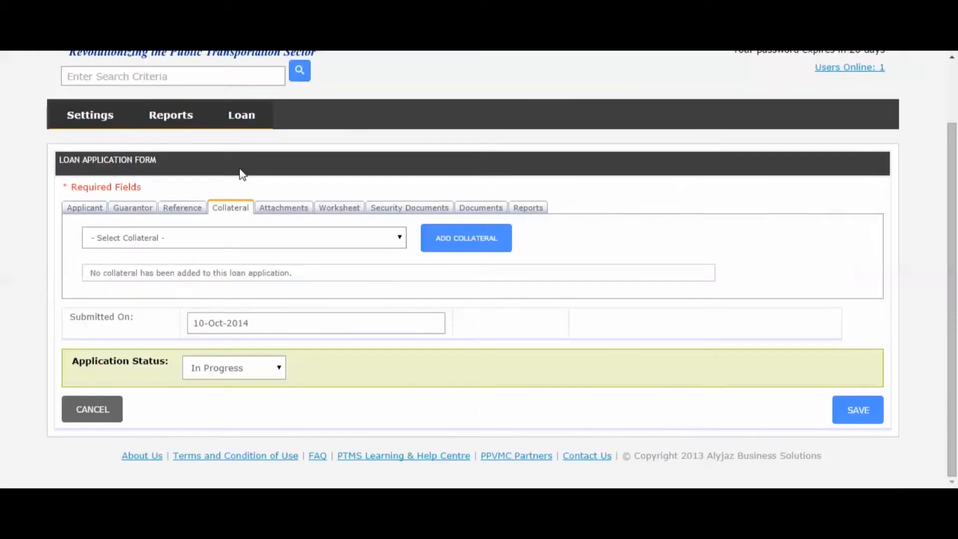
click(322, 235)
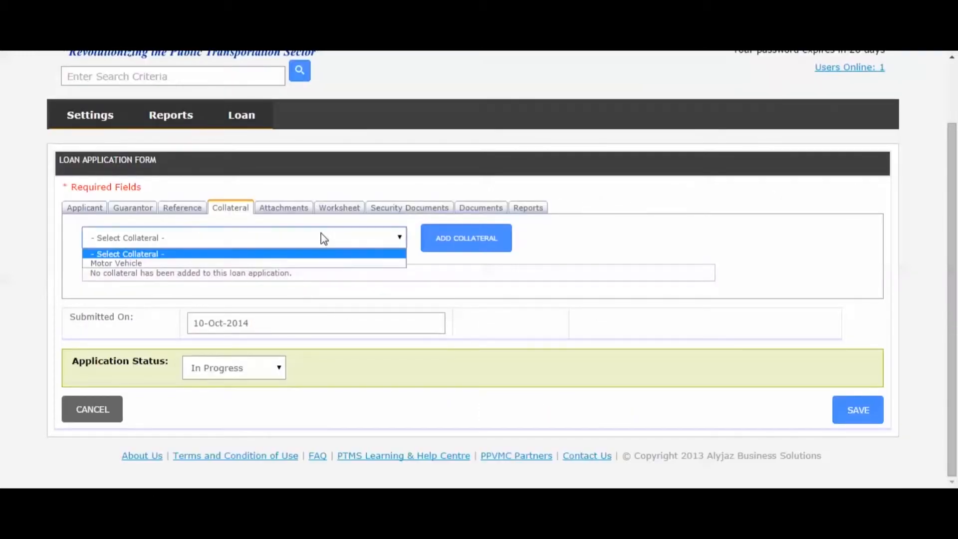
click(253, 264)
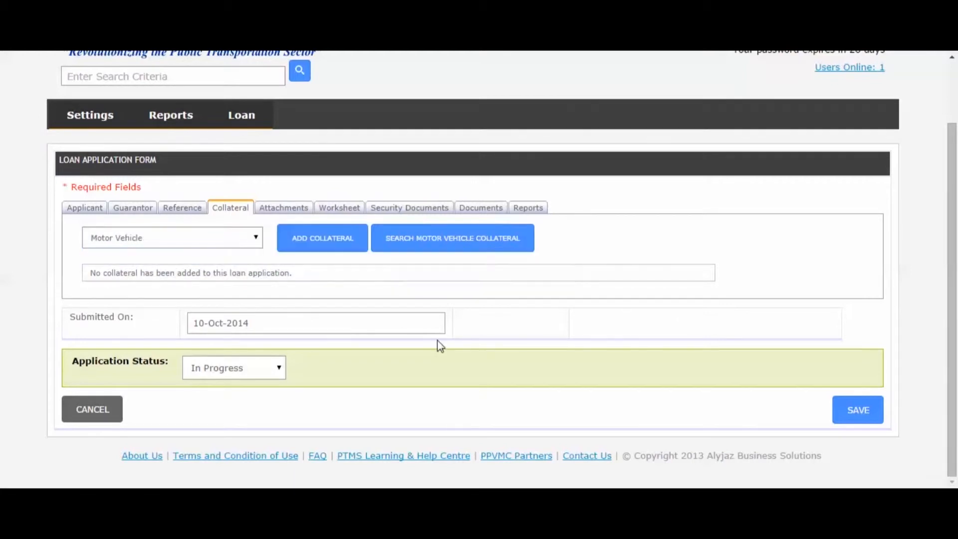
click(455, 246)
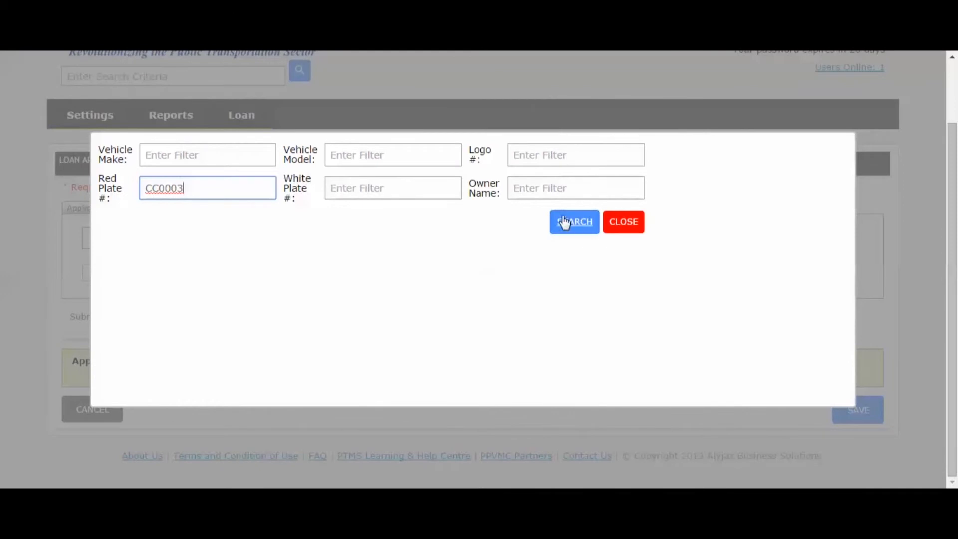
click(564, 222)
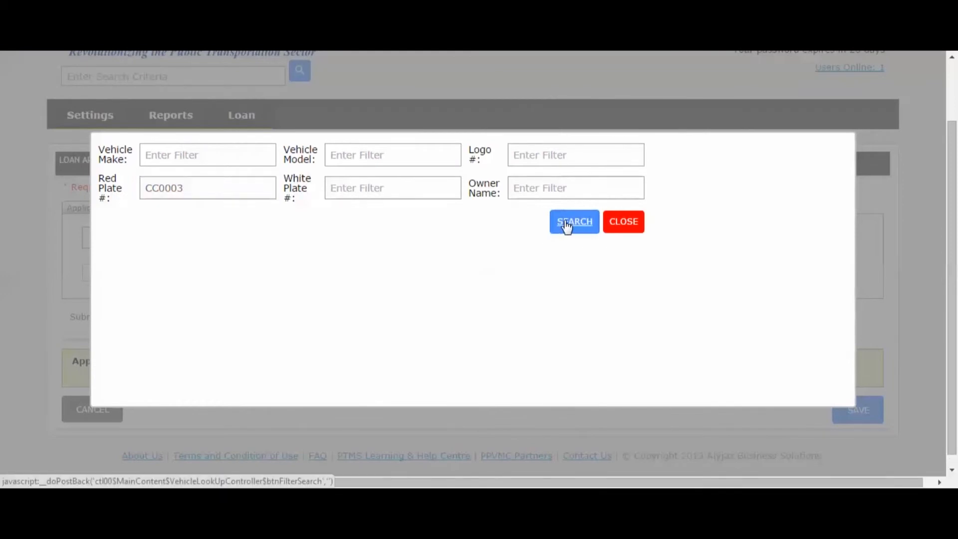
click(828, 280)
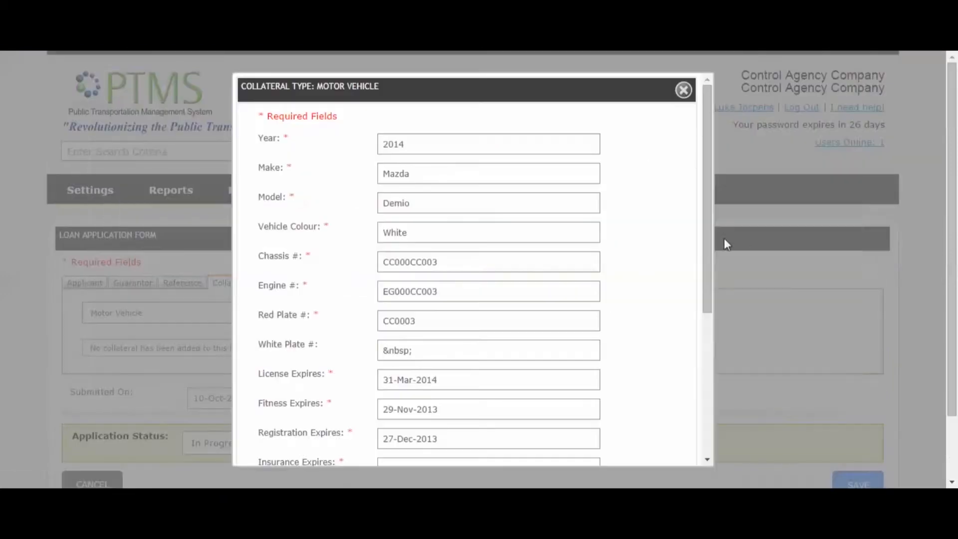
drag(707, 245, 706, 406)
Set state Excellent, value 800000, insurance expiry 27-Nov-2014, and submit the collateral.
click(502, 379)
click(414, 401)
click(426, 403)
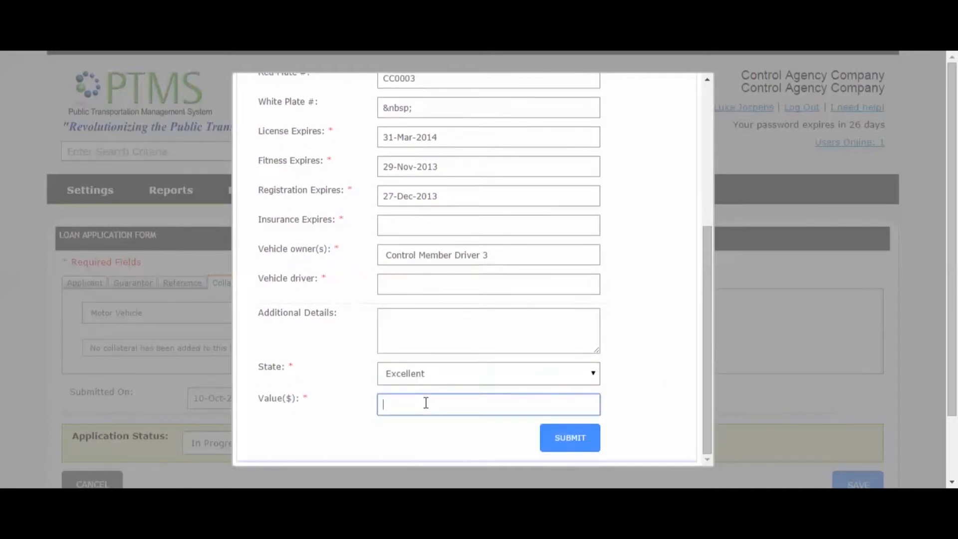
text(80)
key(Return)
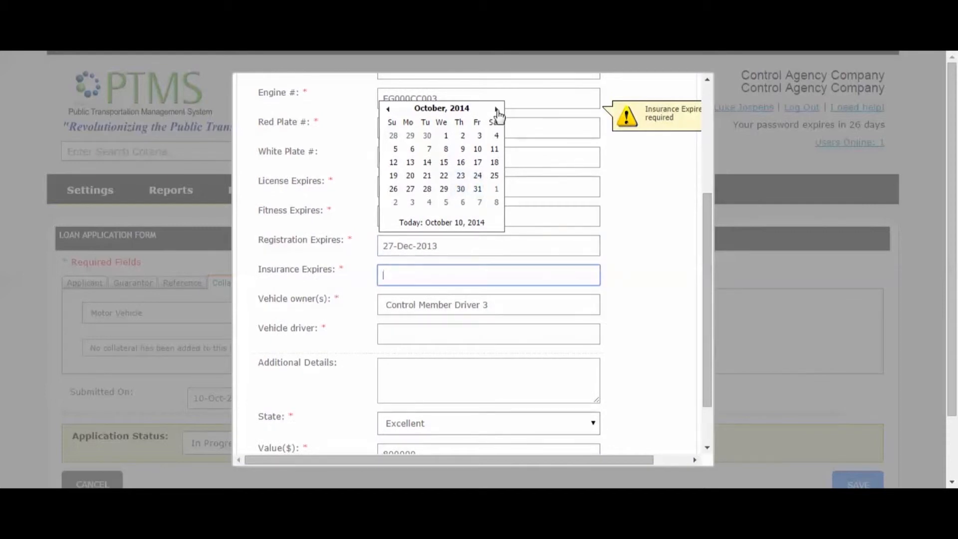
click(496, 109)
click(459, 189)
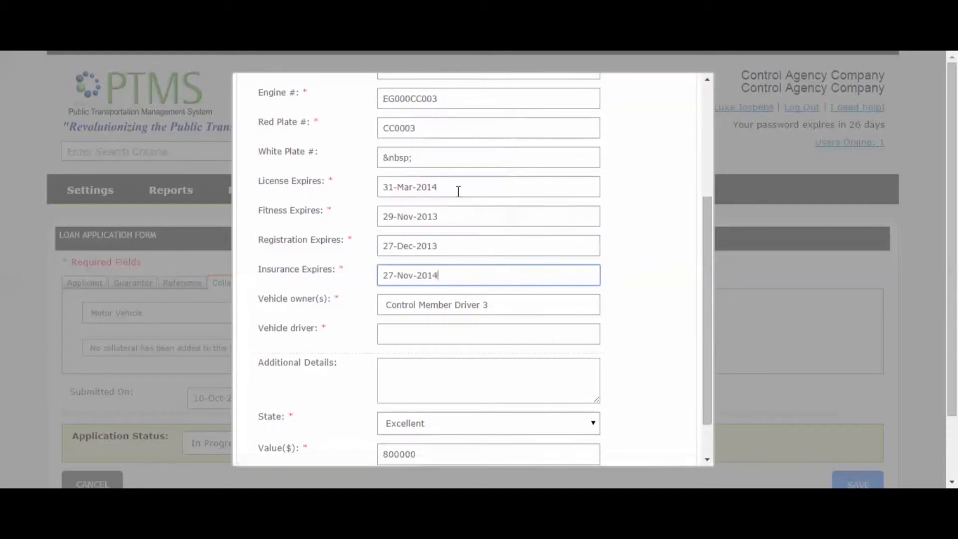
scroll(705, 347, down, 1)
click(574, 439)
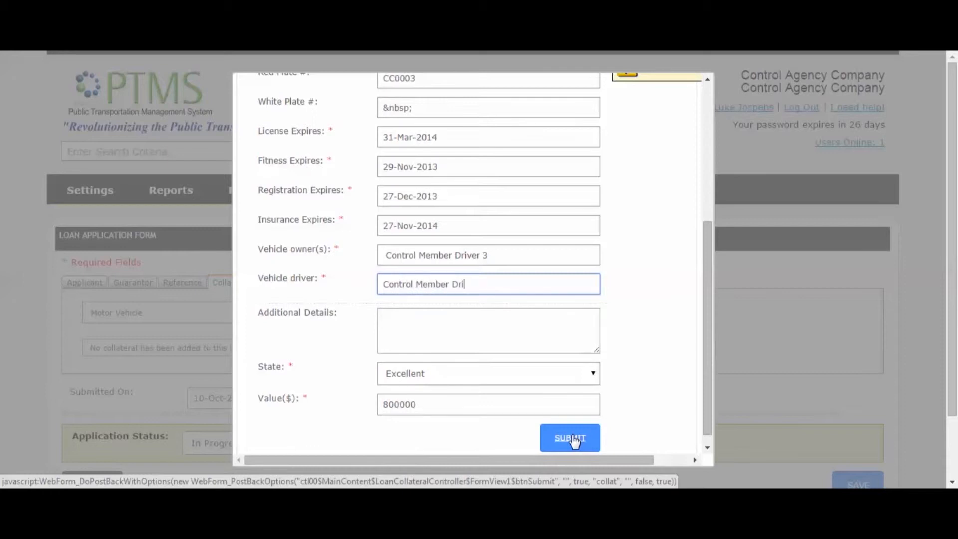
click(573, 439)
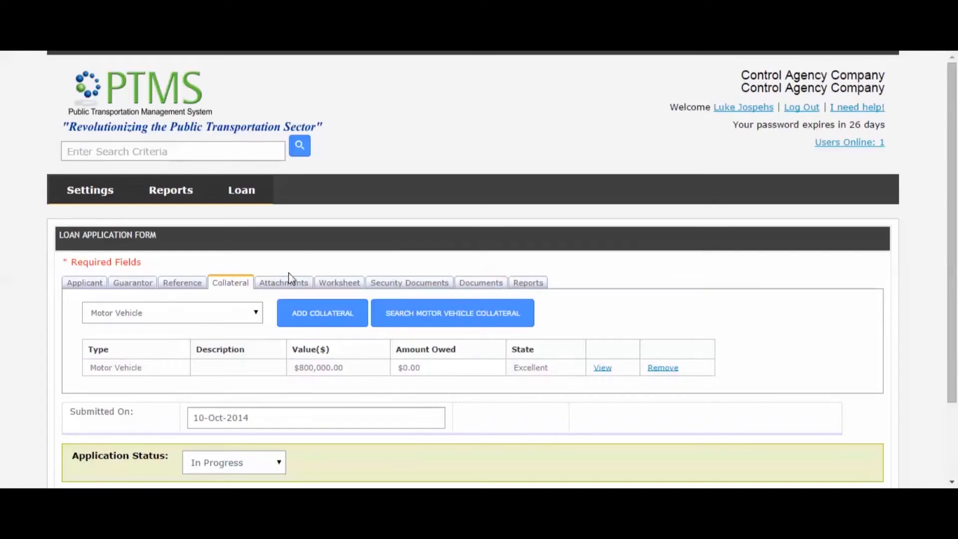
Choose Misc attachment type and tick Banking, National ID, Road License, T.R.N., Drivers Licence, Job Letter, Insurance Cover Note.
click(285, 288)
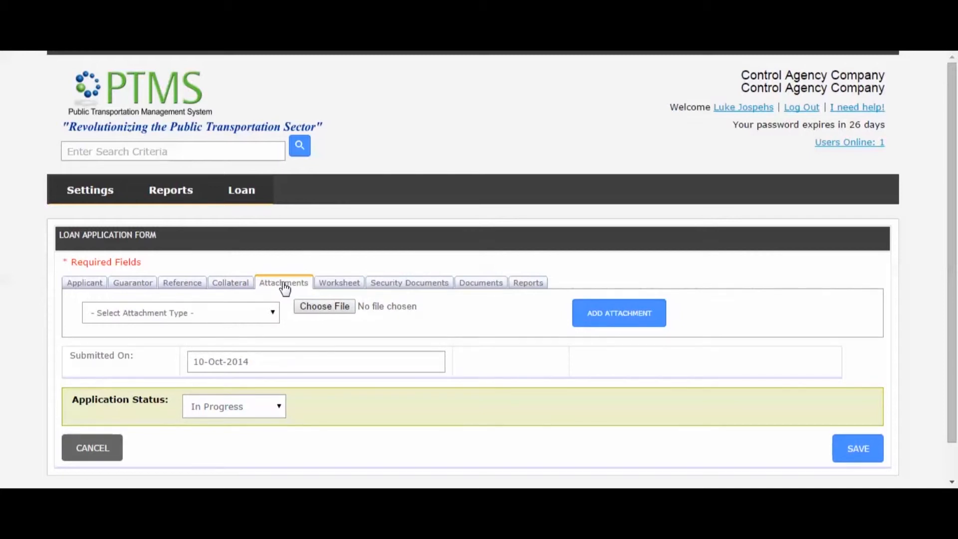
click(243, 314)
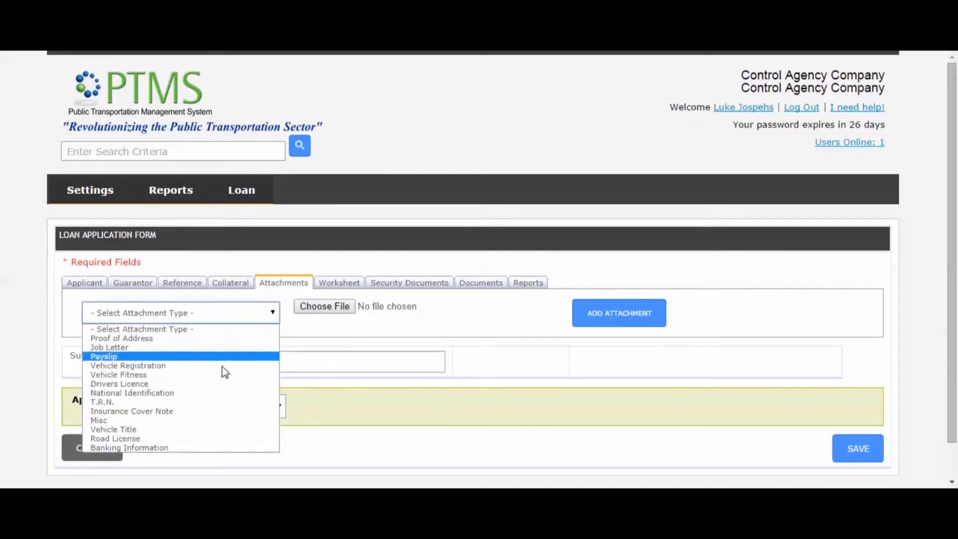
click(154, 422)
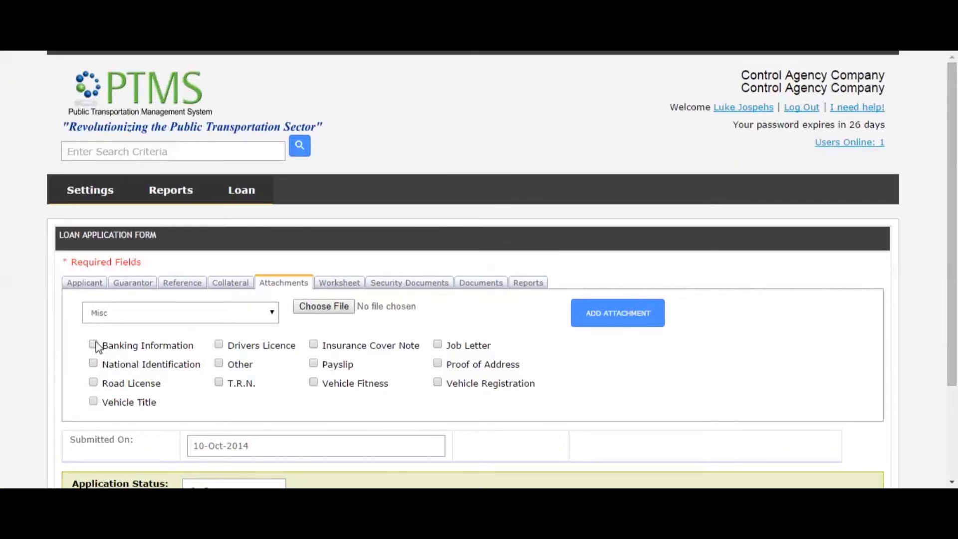
click(93, 344)
click(93, 363)
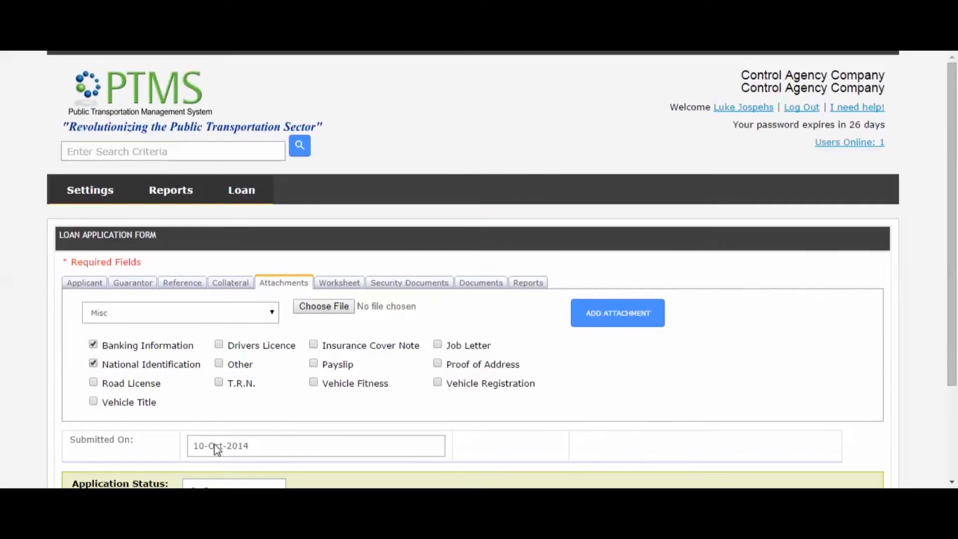
click(94, 382)
click(219, 382)
click(243, 346)
click(438, 344)
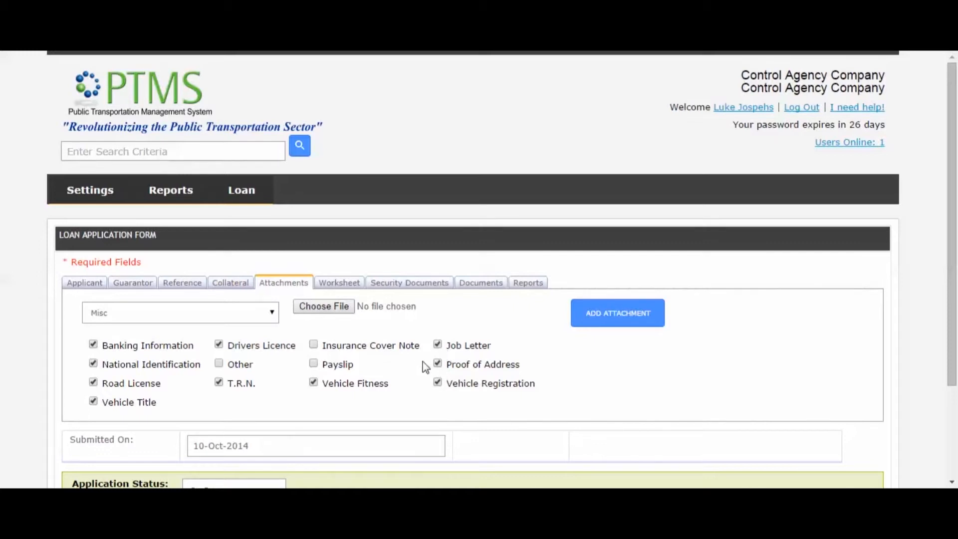
click(313, 346)
Upload the Word document as a Misc attachment.
click(331, 307)
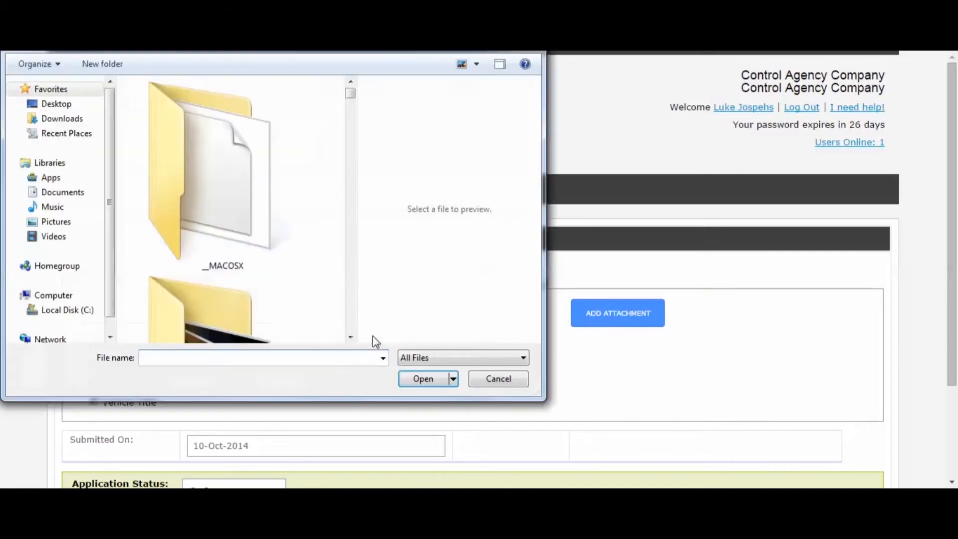
click(122, 44)
click(273, 291)
click(422, 379)
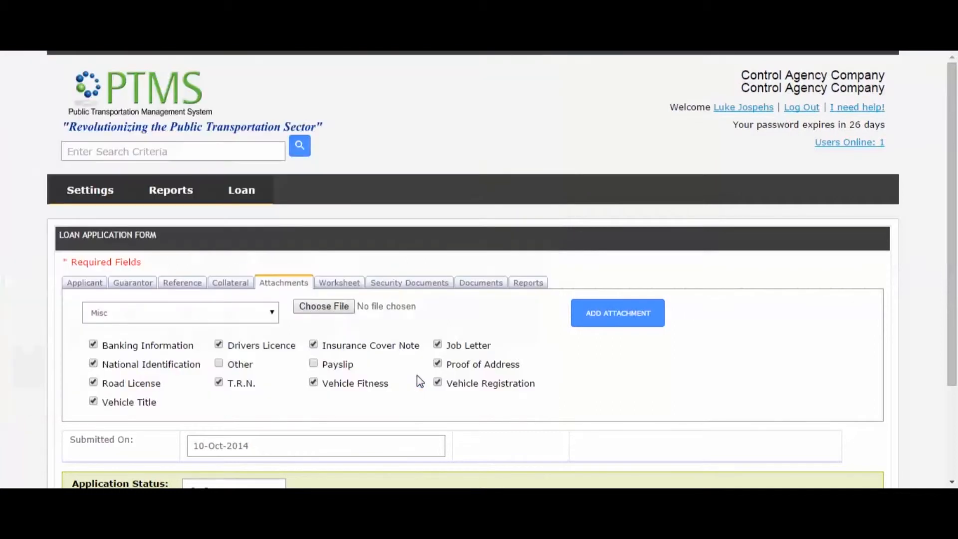
click(625, 316)
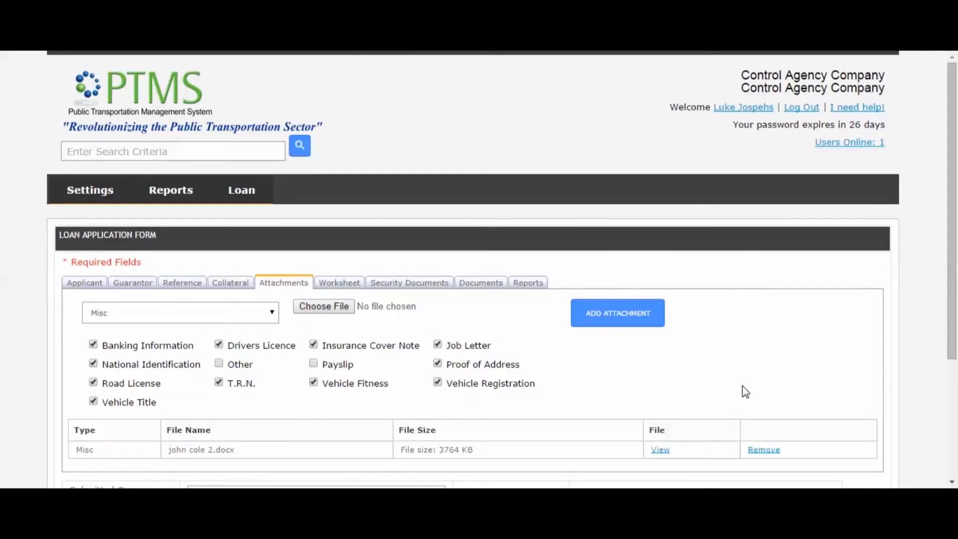
scroll(669, 391, down, 2)
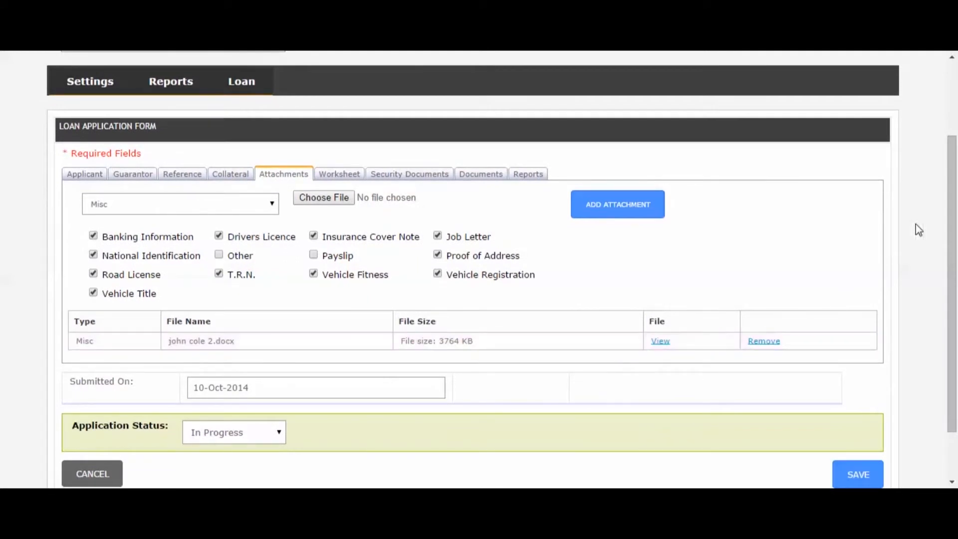
drag(954, 238, 953, 272)
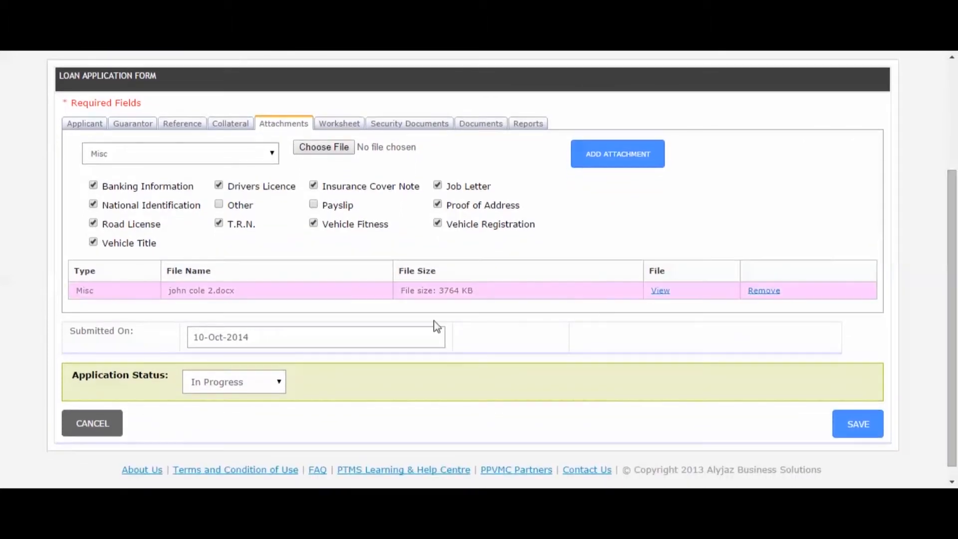
Set status Query, registration centre PTMS Registration Center, and branch RTAJ - May Pen Branch.
click(270, 388)
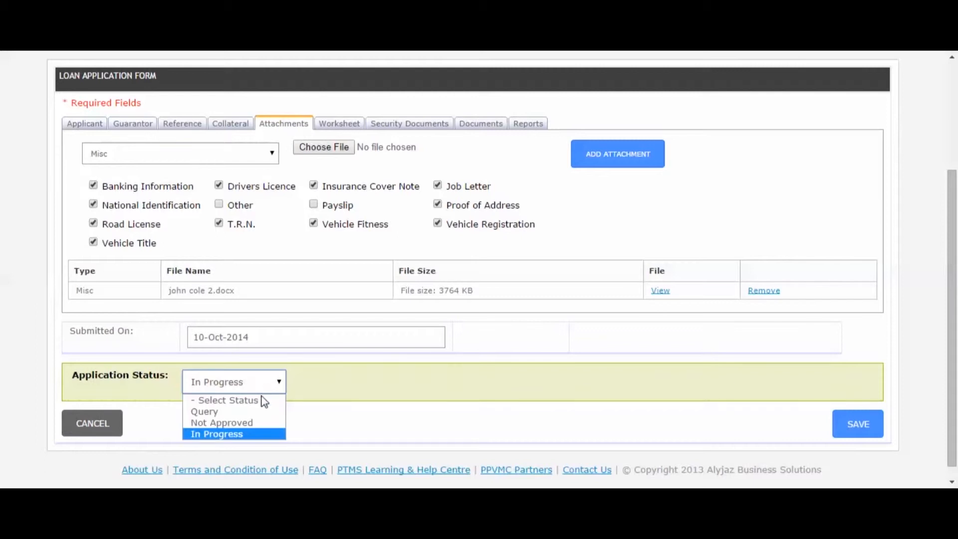
click(228, 409)
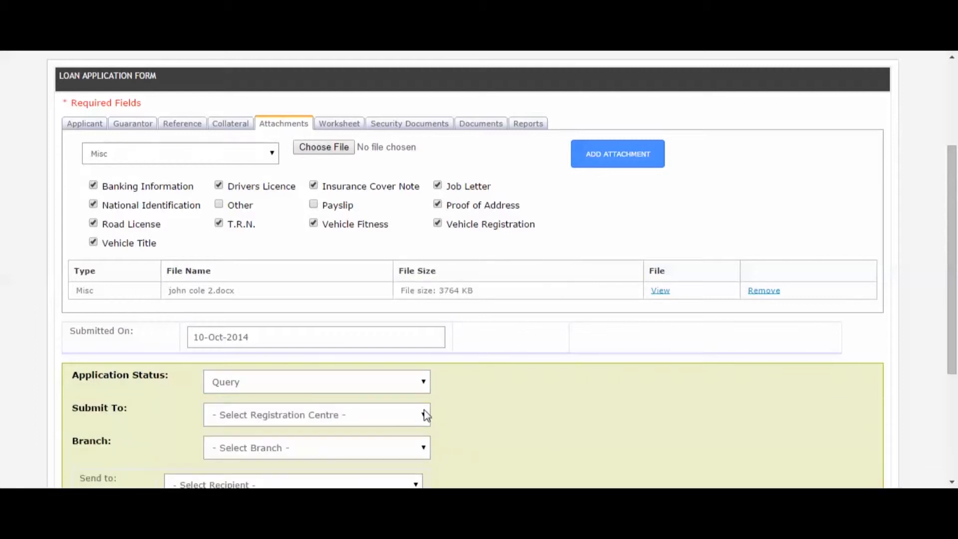
click(406, 413)
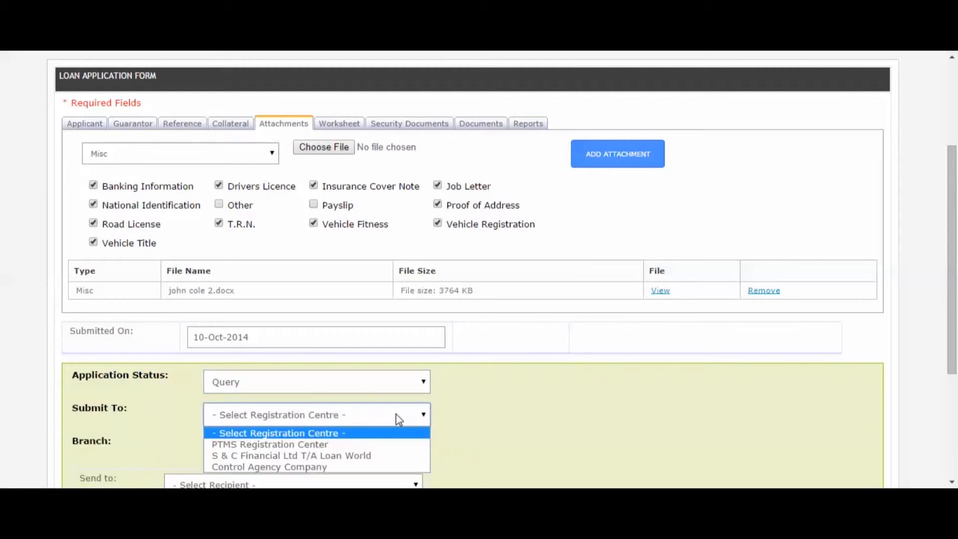
click(378, 445)
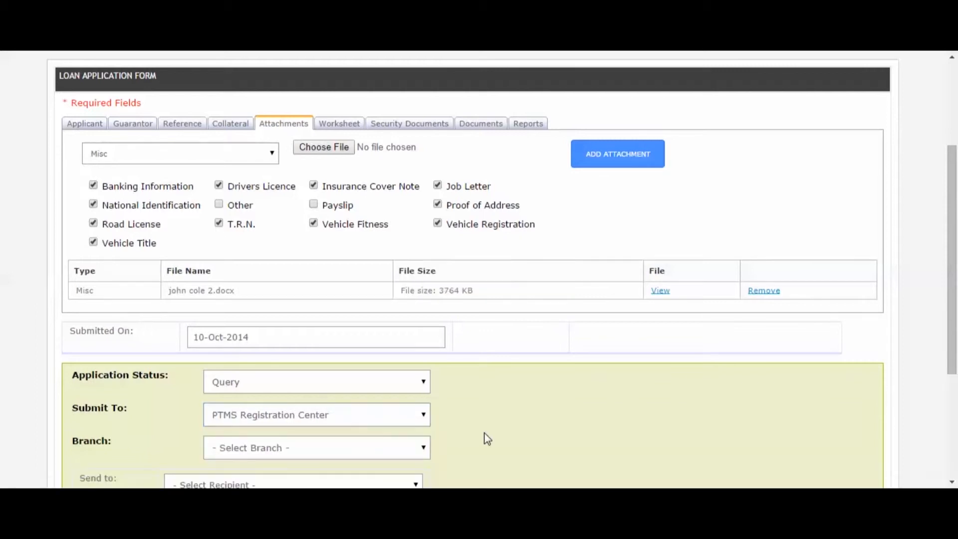
click(423, 448)
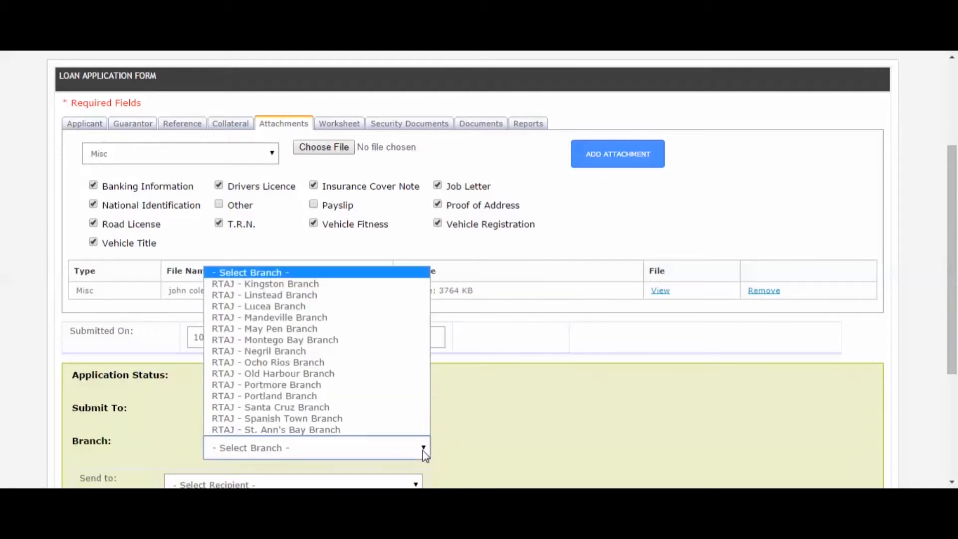
click(320, 331)
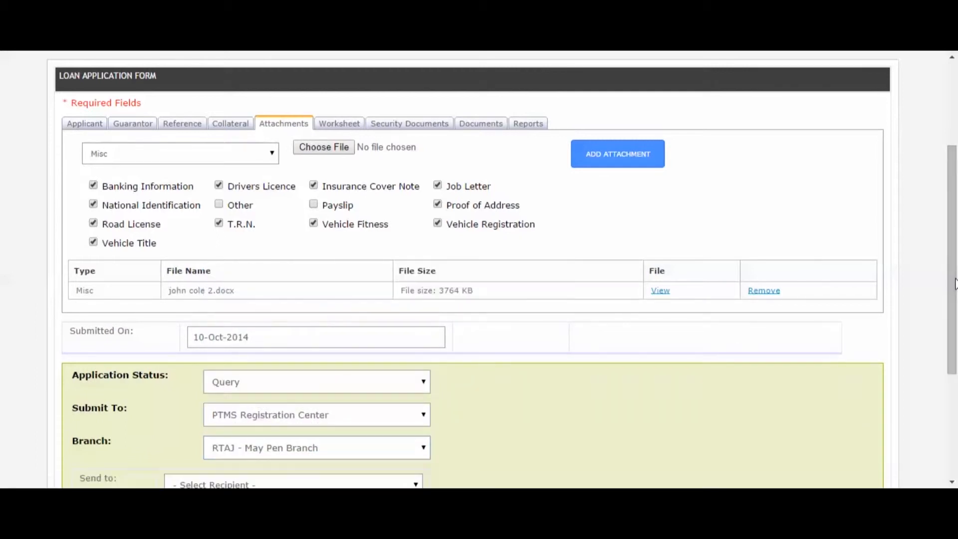
Send to the chosen reviewer with message 'Please Review for approval' and save.
drag(954, 284, 954, 342)
scroll(605, 381, down, 1)
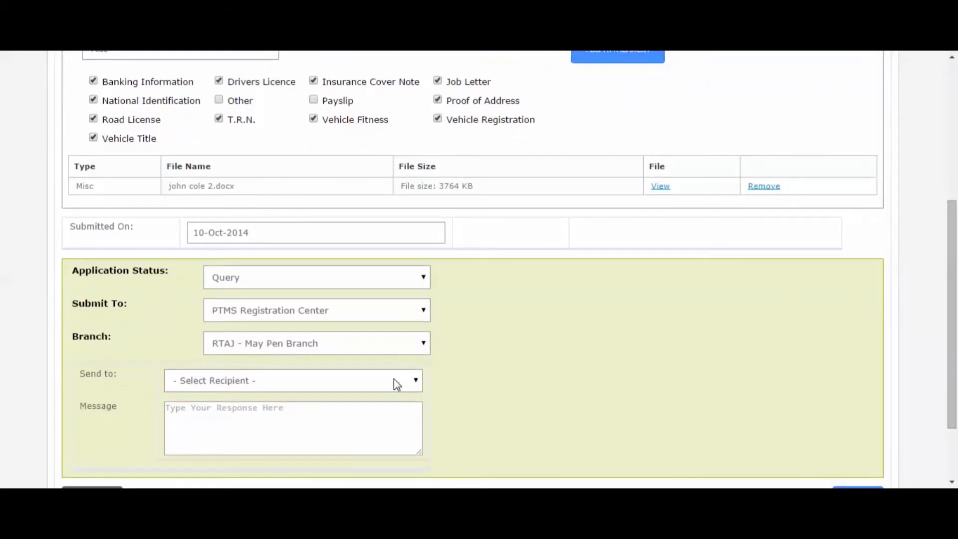
click(396, 381)
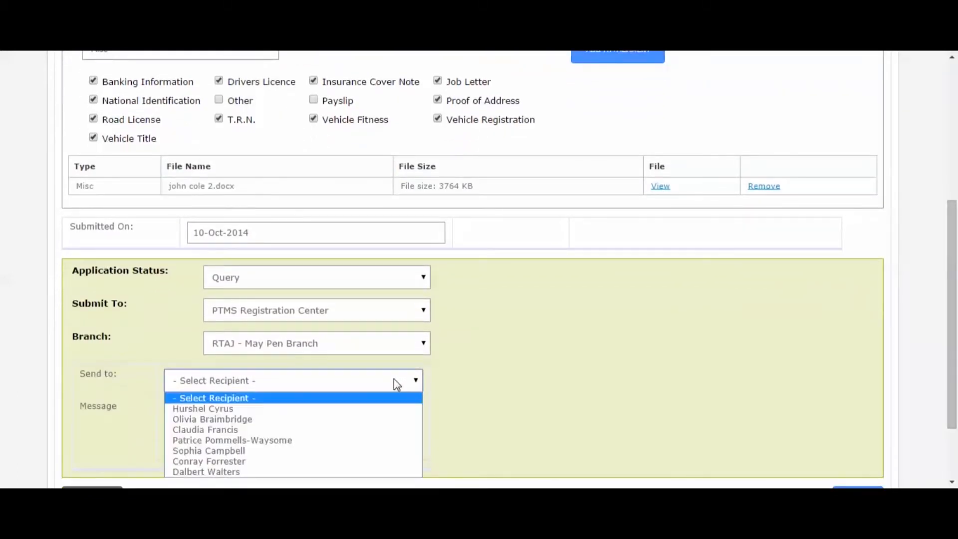
click(325, 440)
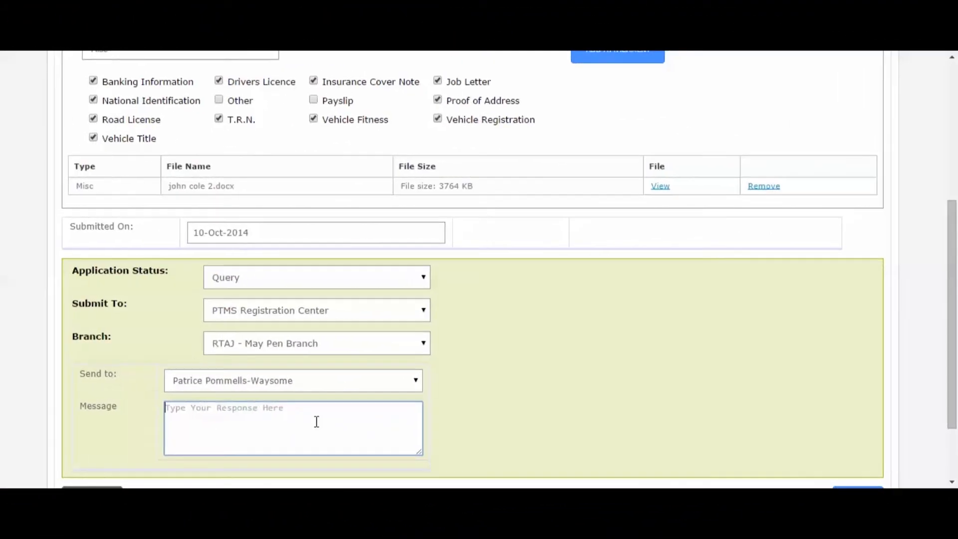
text(Please Review for approv)
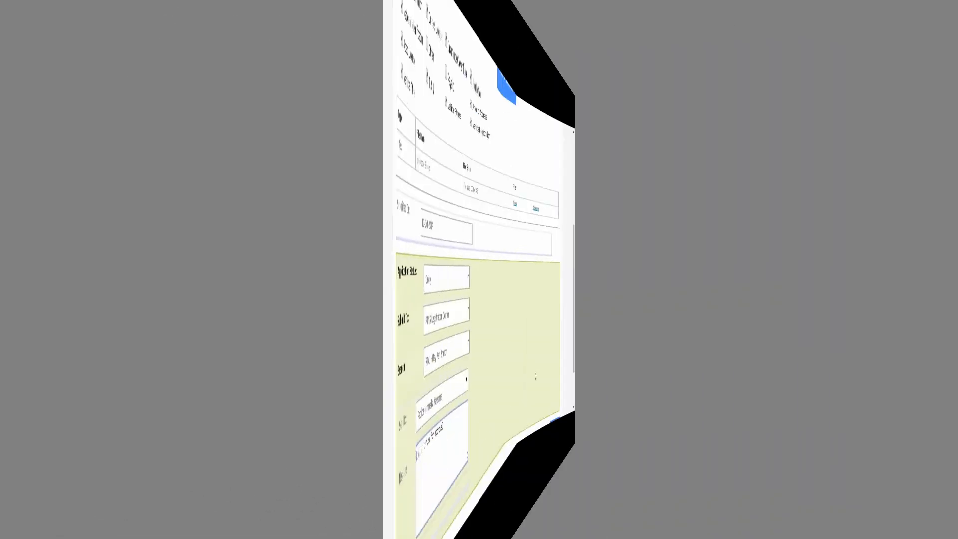
text(al)
scroll(813, 374, down, 2)
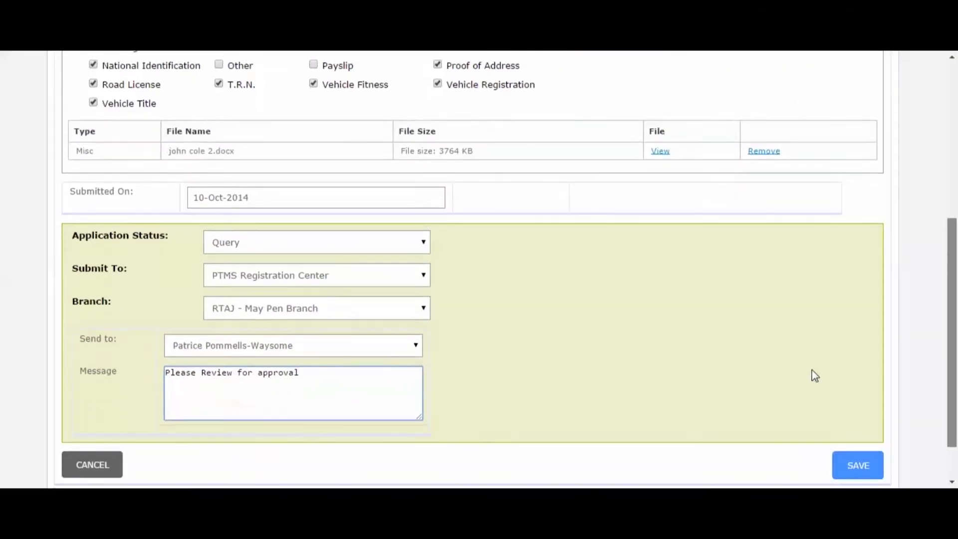
click(861, 418)
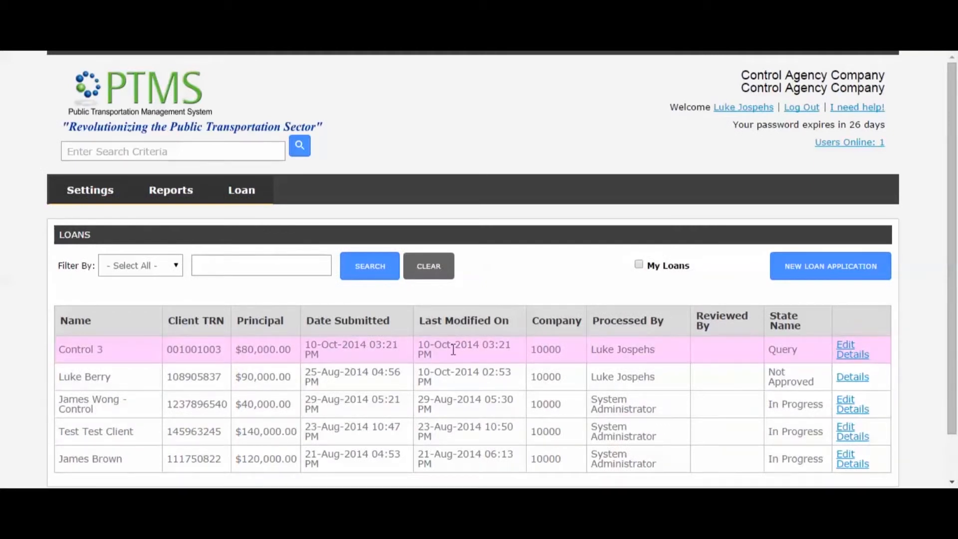
Return to the PTMS home page and reopen the Loans list.
click(147, 93)
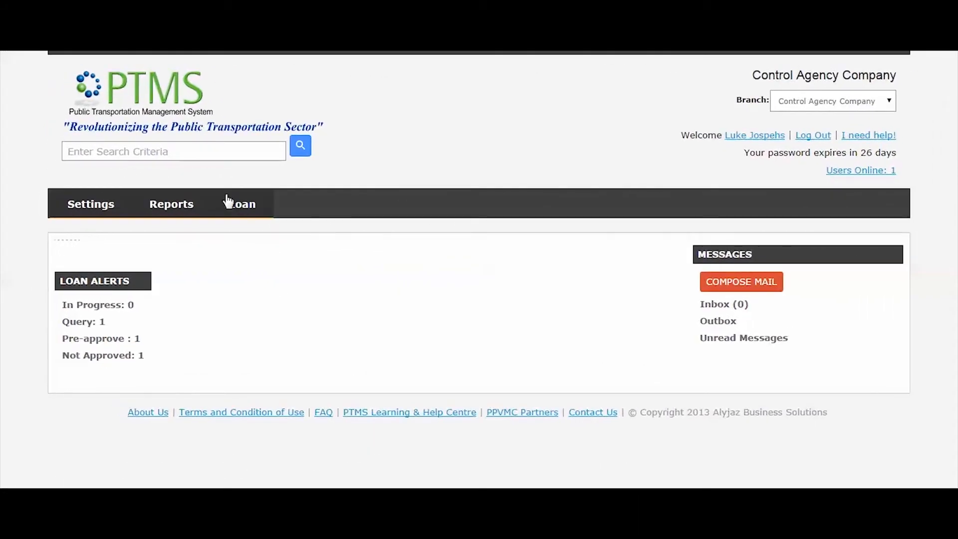
mouse_move(228, 202)
click(253, 233)
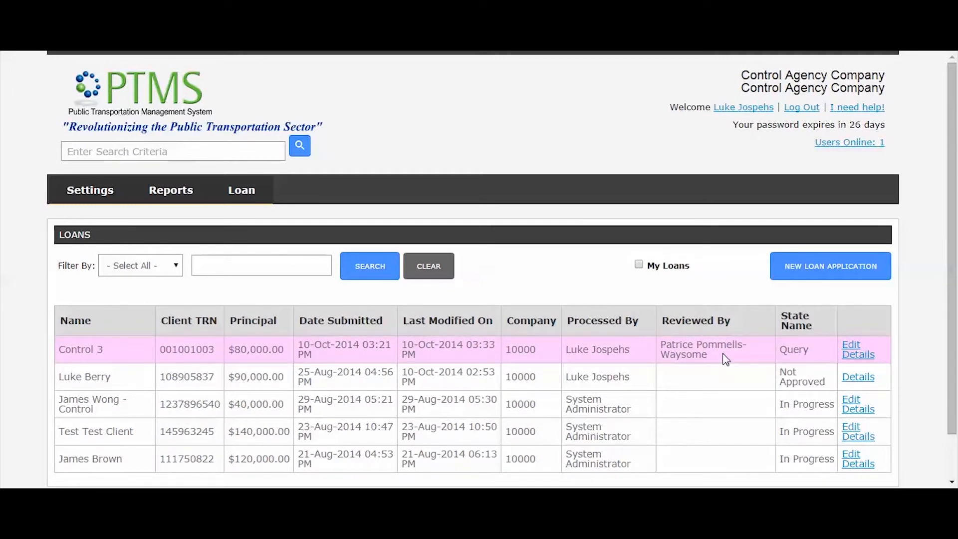
Open the Control 3 loan for editing and show its Documents section.
click(851, 344)
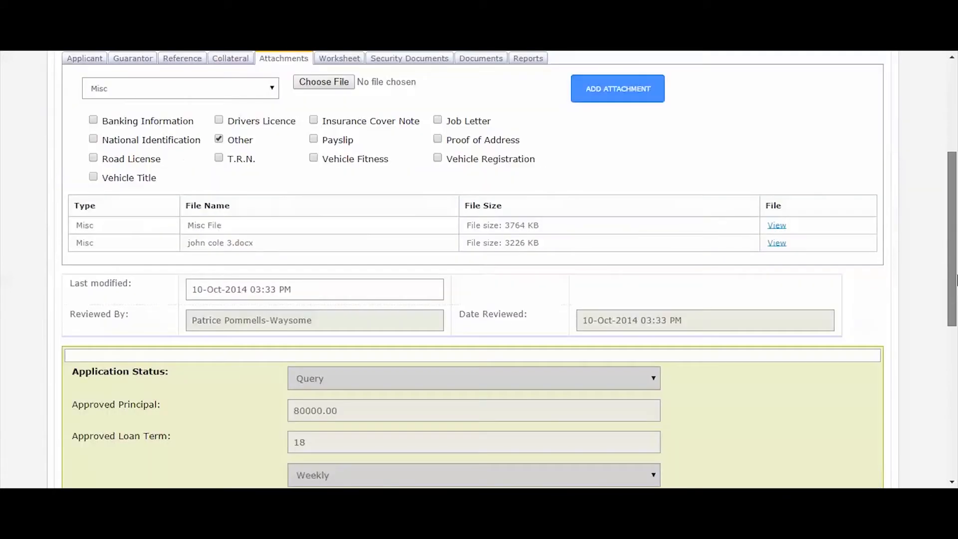
scroll(956, 305, down, 3)
drag(955, 311, 956, 361)
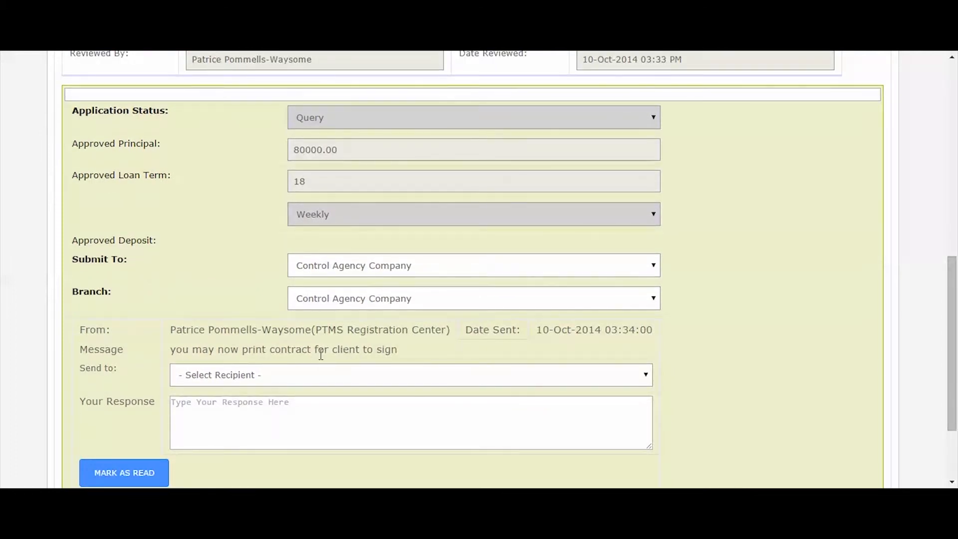
scroll(330, 250, up, 3)
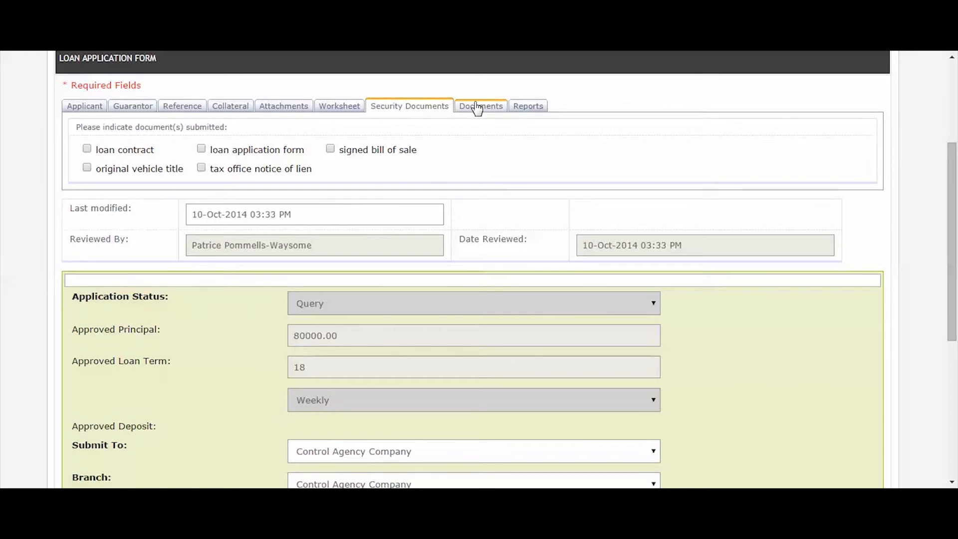
click(473, 108)
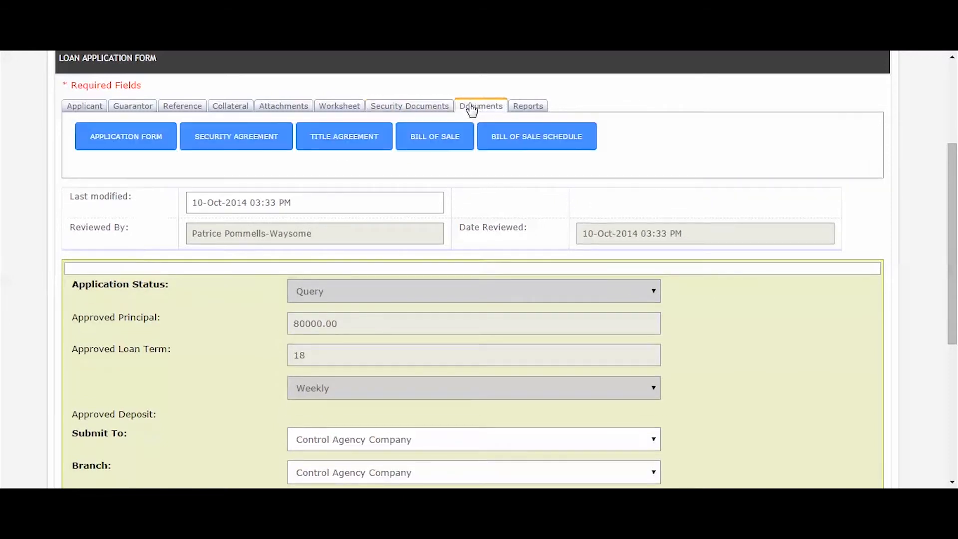
Generate the Application Form report and export it as PDF.
click(121, 143)
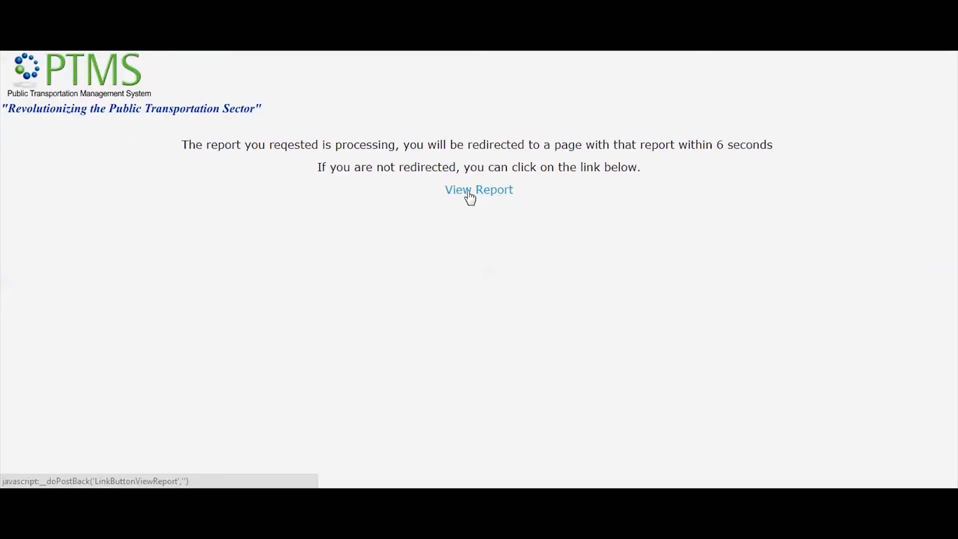
click(471, 193)
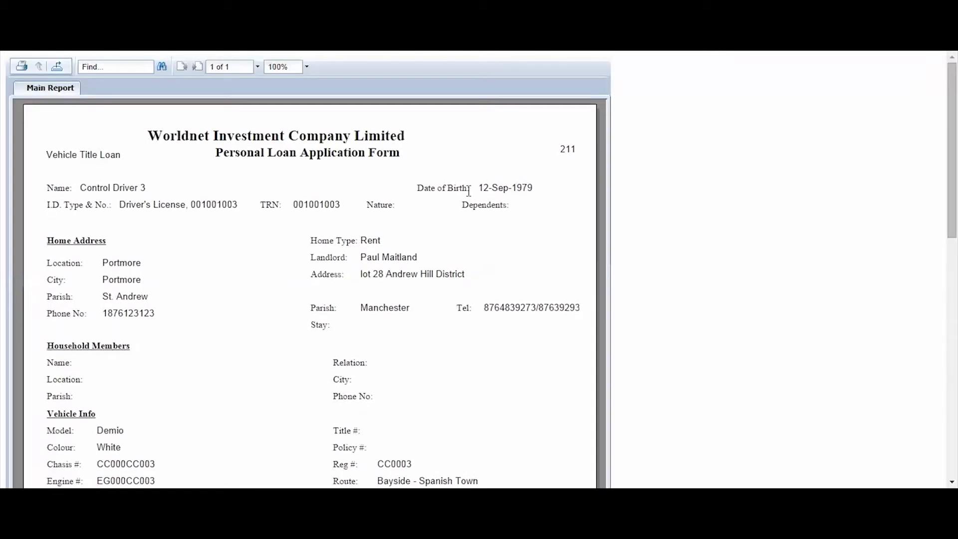
click(57, 67)
click(492, 297)
click(462, 334)
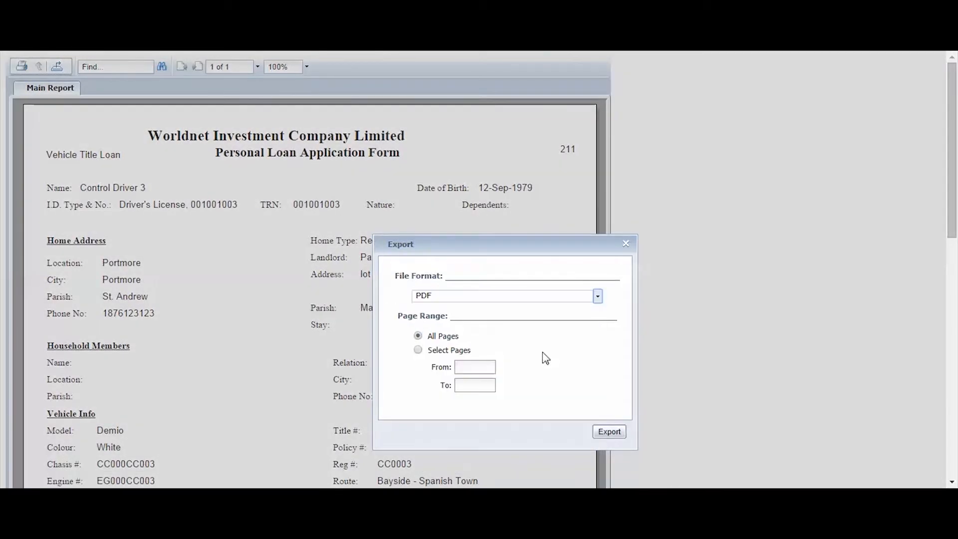
click(610, 432)
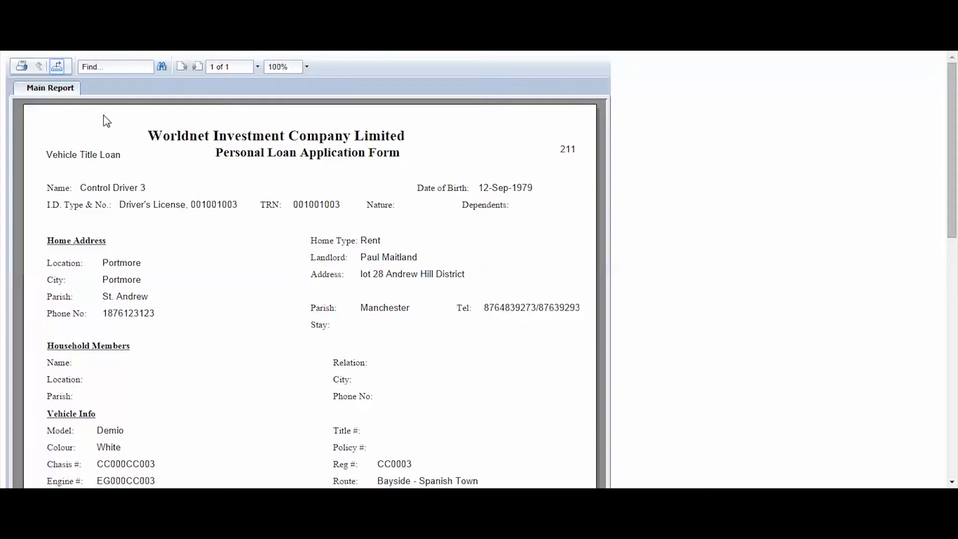
Close the previous report, then generate the Security Agreement report and export it as PDF.
key(ctrl+w)
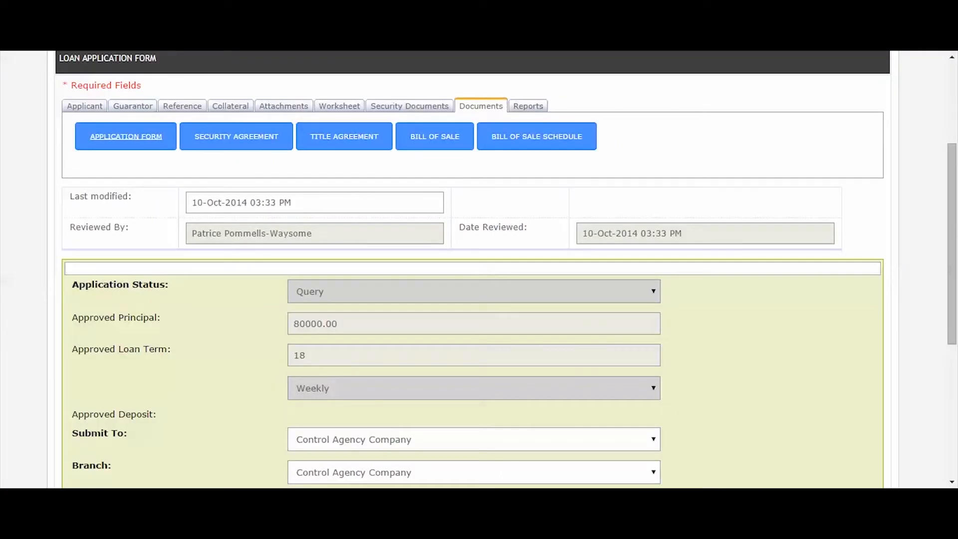
click(223, 137)
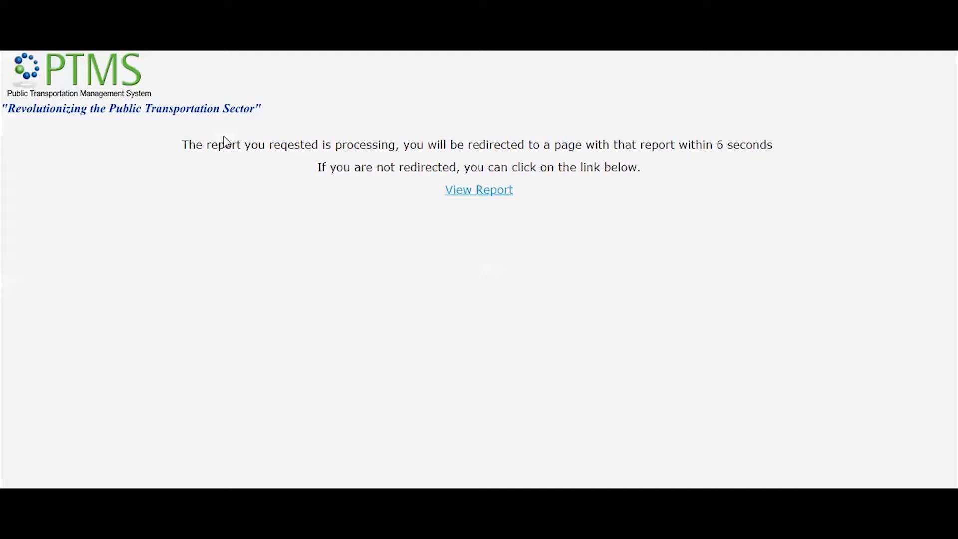
click(463, 199)
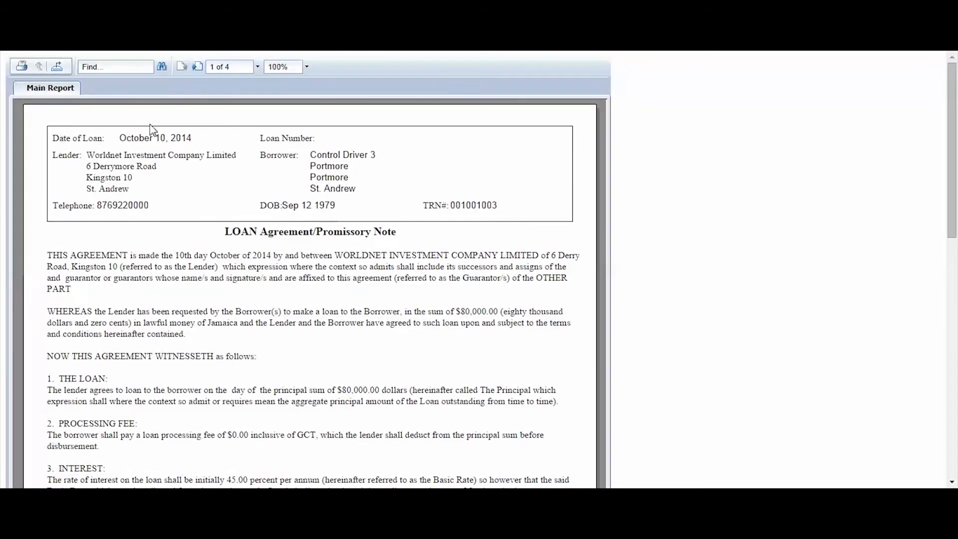
click(57, 67)
click(489, 294)
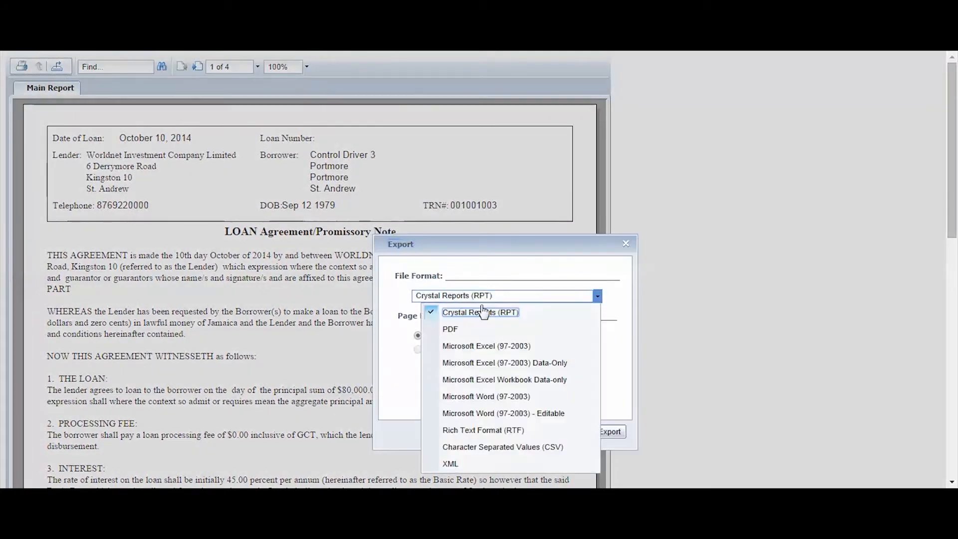
click(474, 325)
click(609, 431)
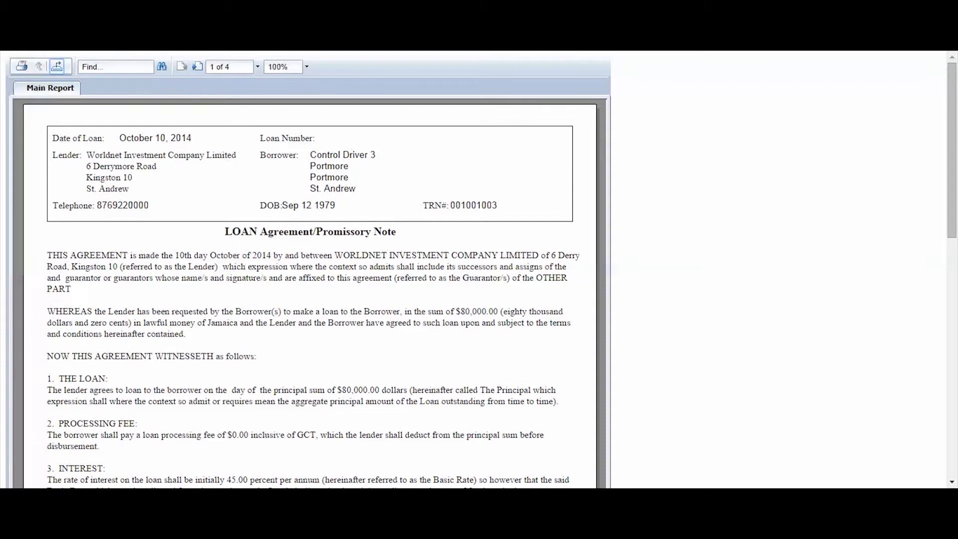
Close the previous report, then generate the Title Agreement report and export it as PDF.
key(ctrl+w)
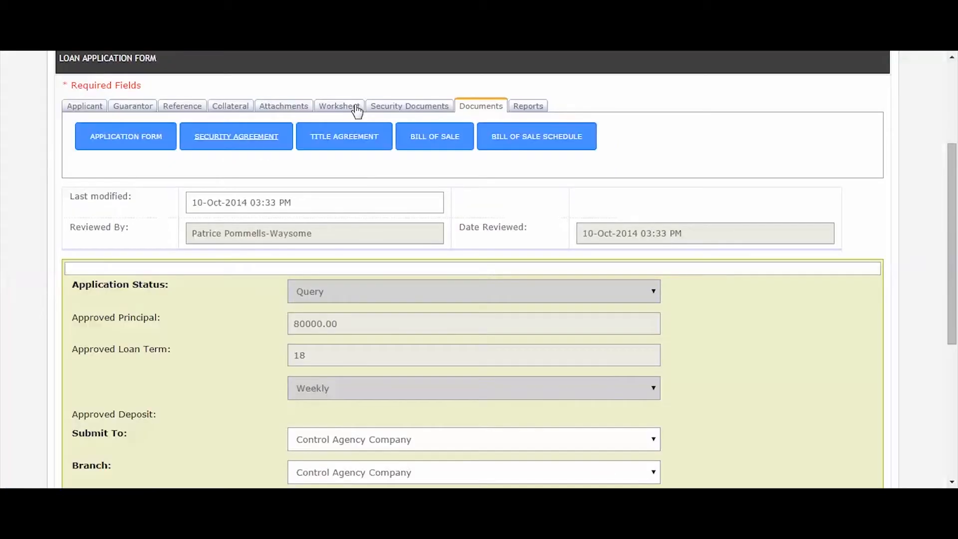
click(345, 143)
click(464, 196)
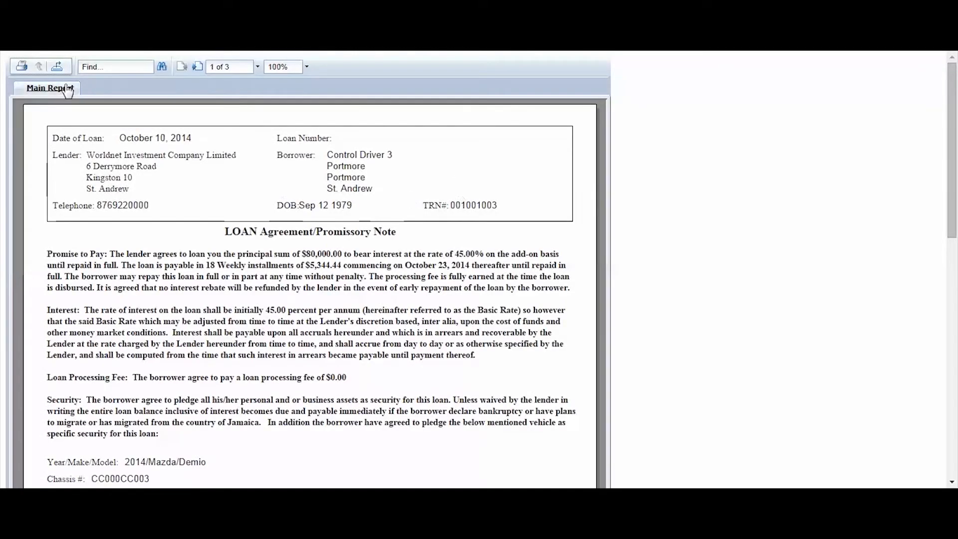
click(61, 68)
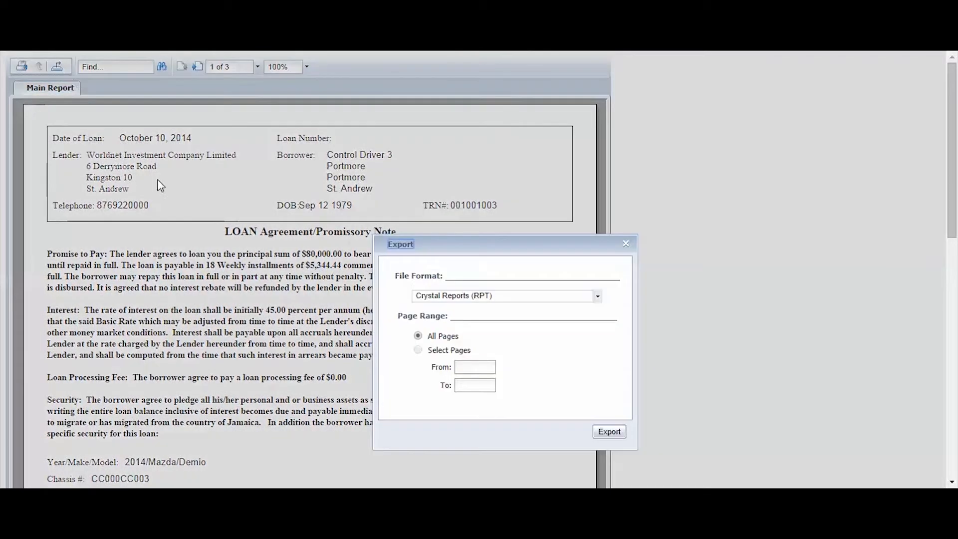
click(503, 296)
click(473, 331)
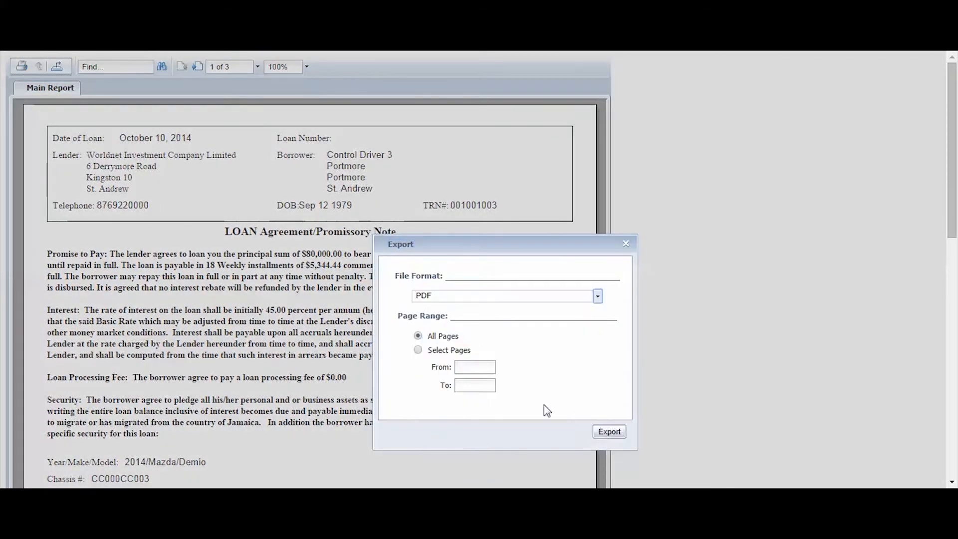
click(608, 433)
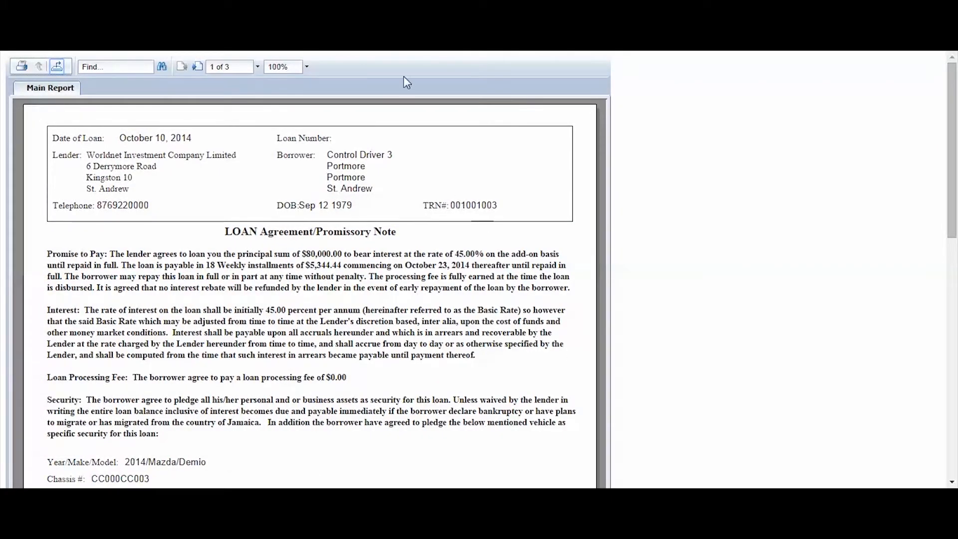
Close the previous report, then generate and open the Bill of Sale report.
key(ctrl+w)
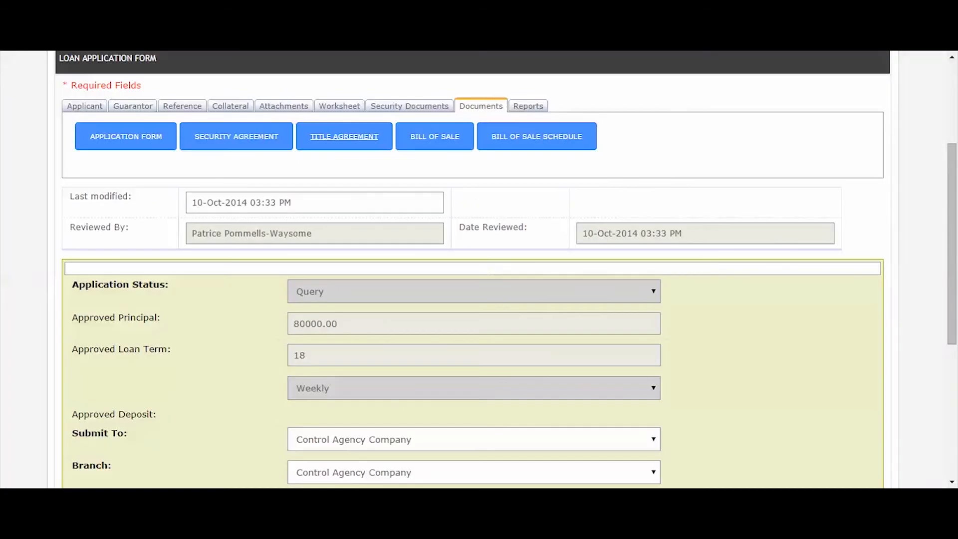
click(427, 146)
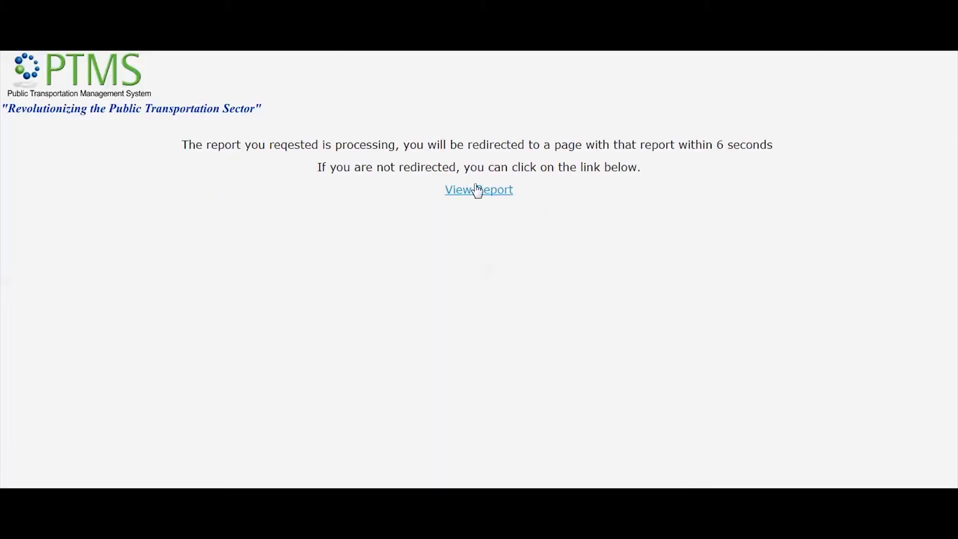
click(474, 192)
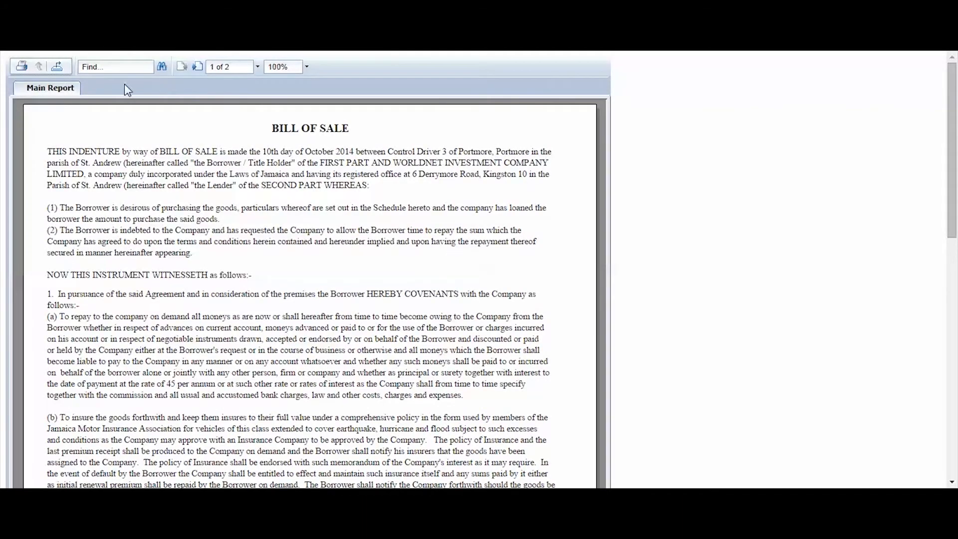
Export the Bill of Sale report with PDF as the file format.
click(58, 67)
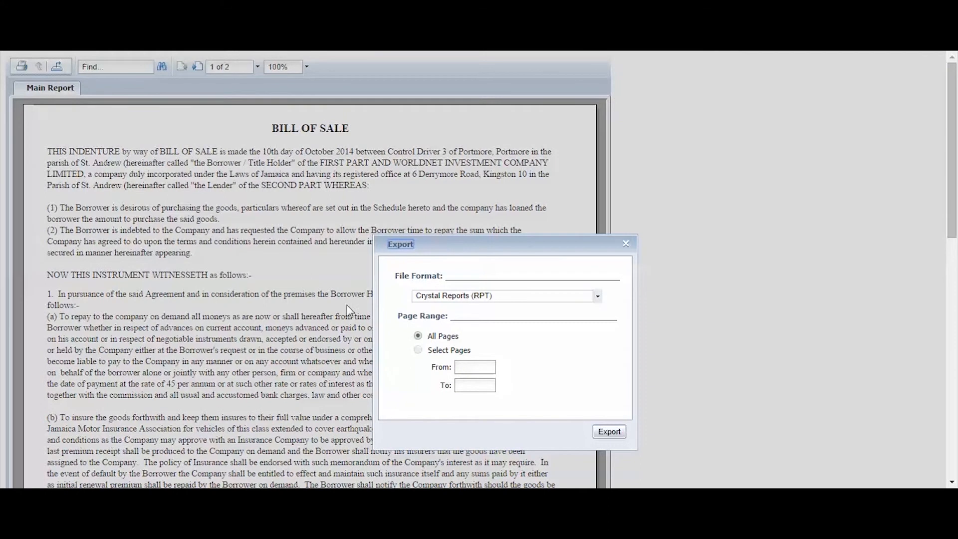
click(471, 296)
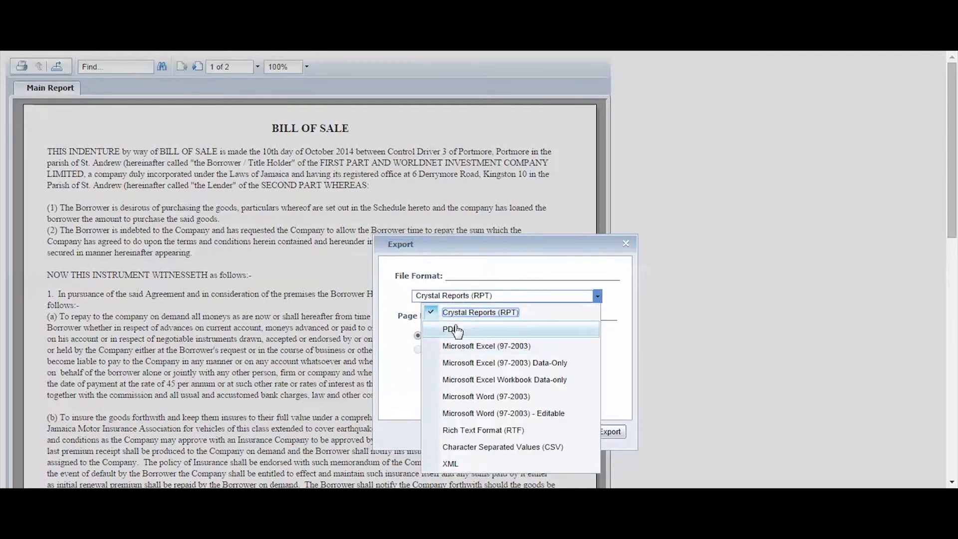
click(455, 329)
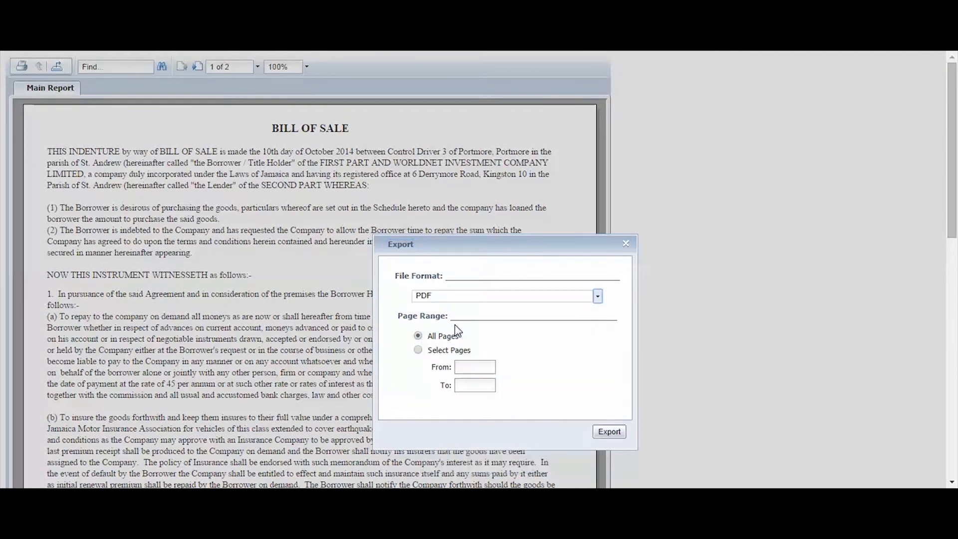
click(609, 432)
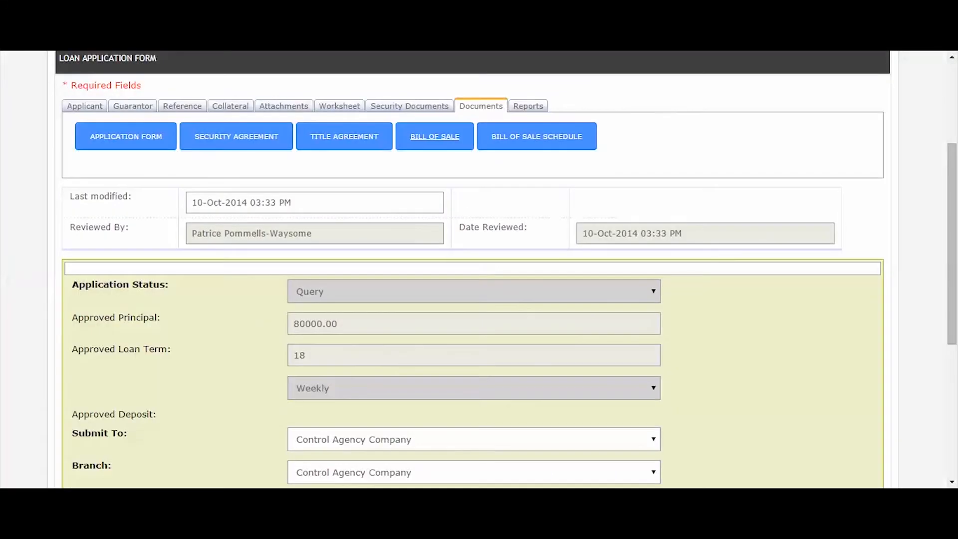
Open the Bill of Sale Schedule report, export it to PDF, and close the report tab.
click(519, 145)
click(479, 194)
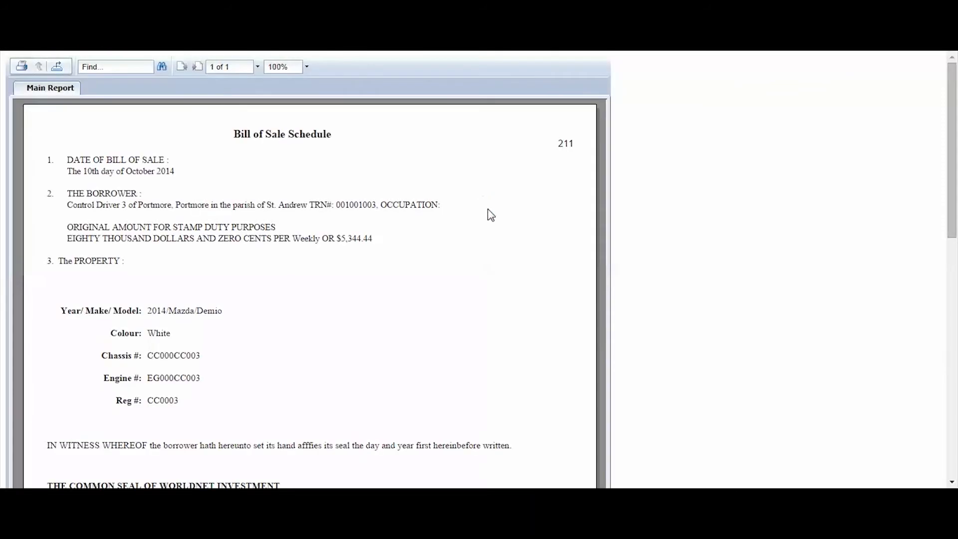
click(57, 66)
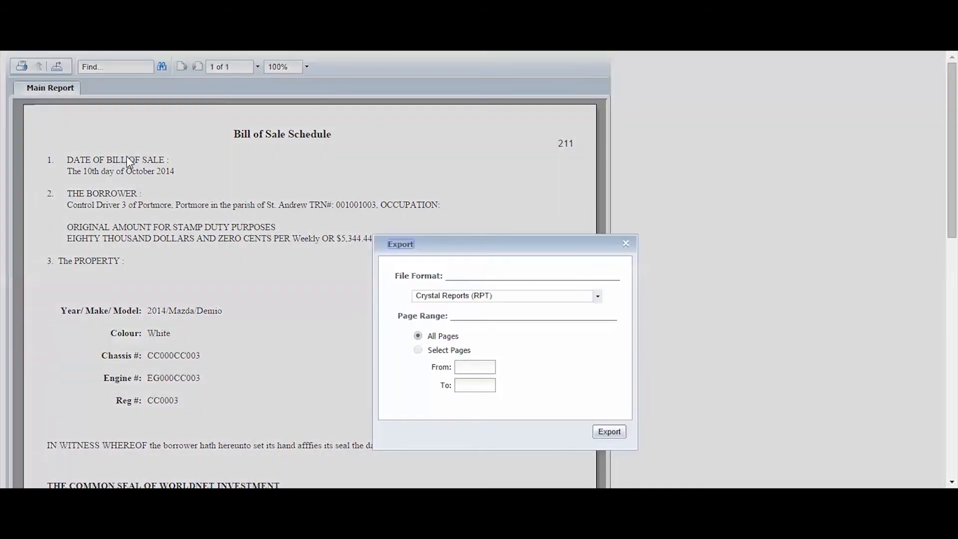
click(474, 297)
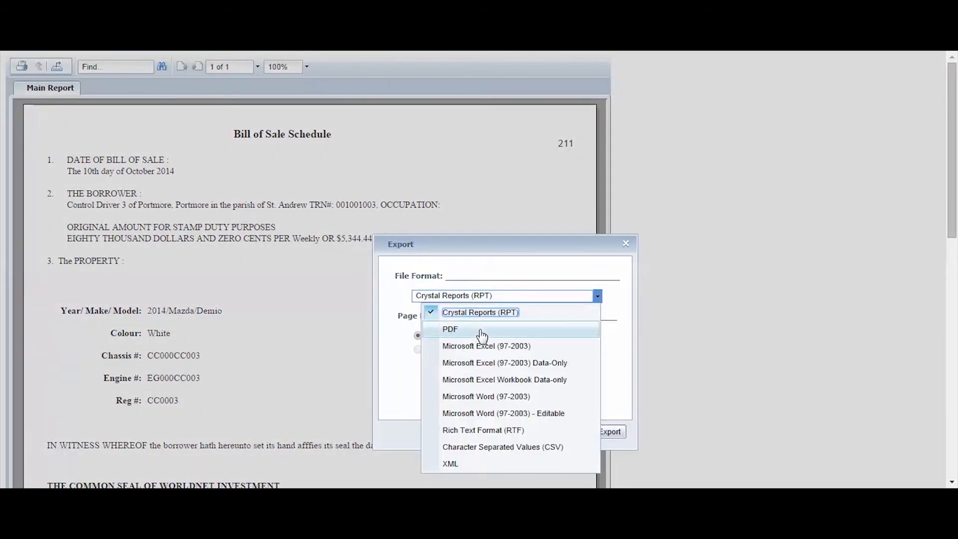
click(479, 330)
click(609, 432)
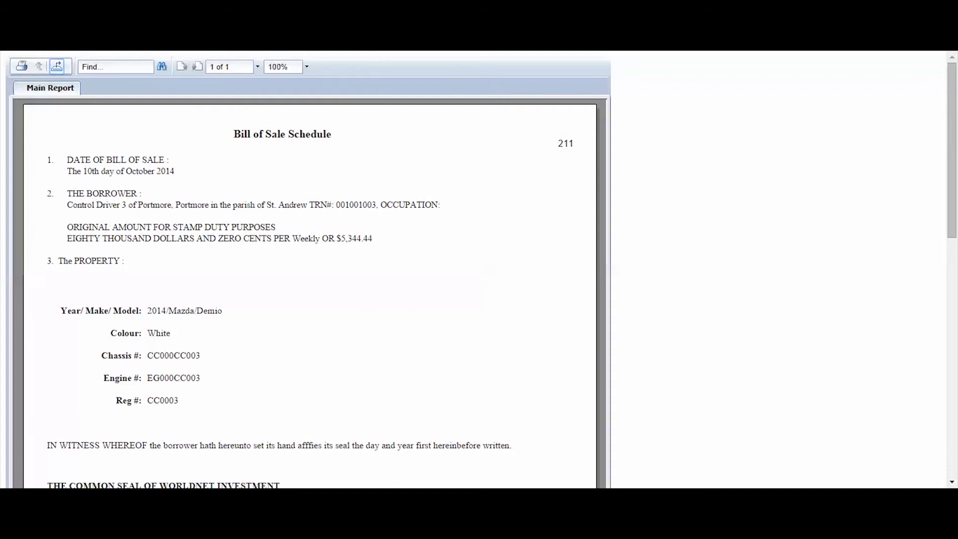
click(409, 10)
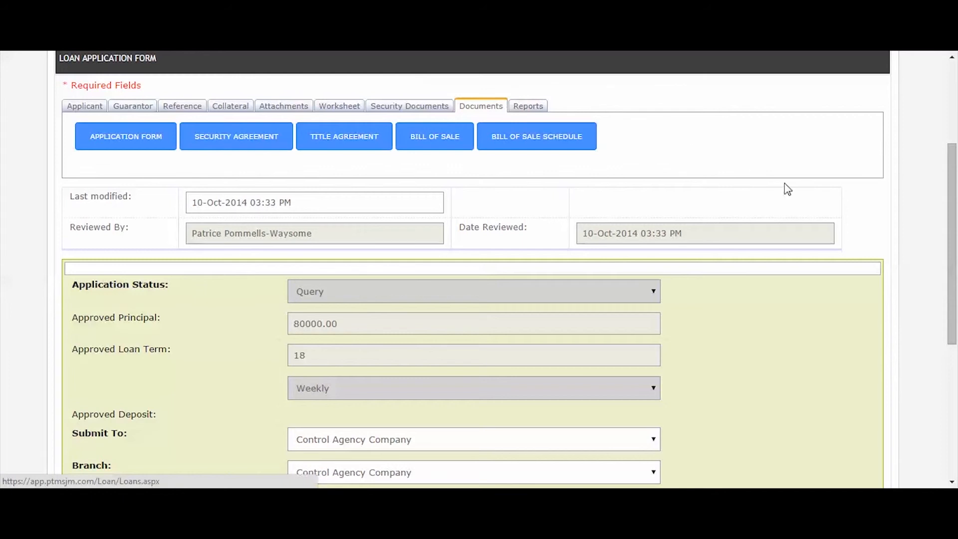
Tick the submitted security documents, including the loan contract, vehicle title and tax office notice of lien.
click(406, 114)
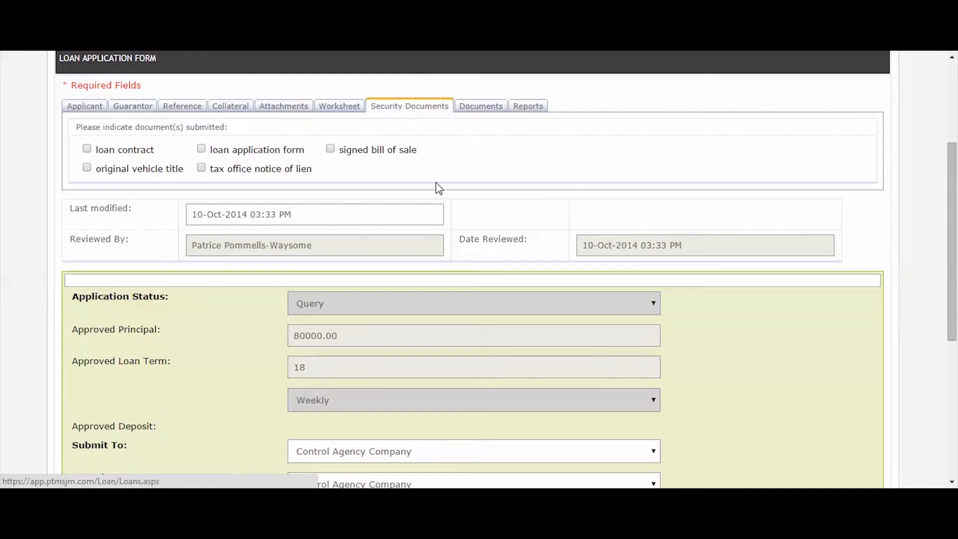
click(87, 149)
click(88, 170)
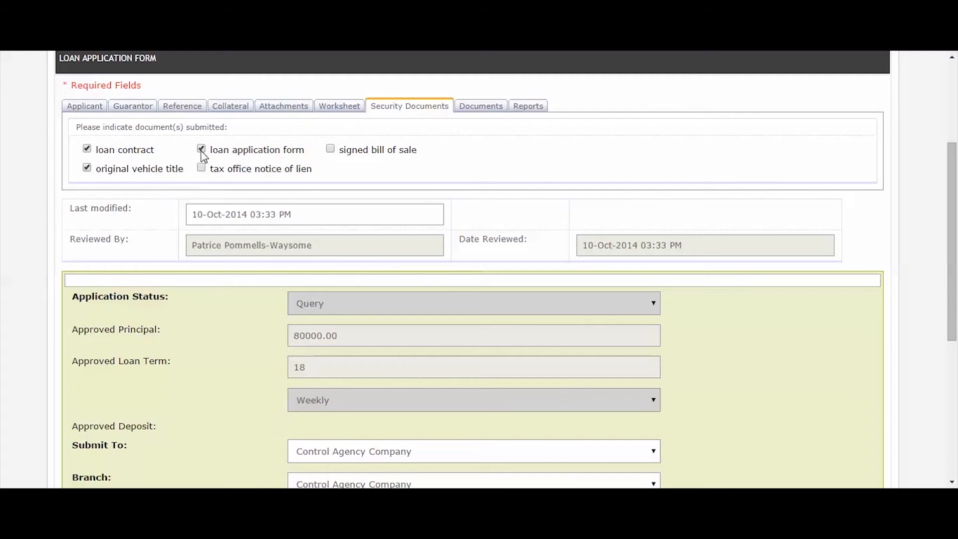
click(201, 168)
click(286, 112)
click(224, 142)
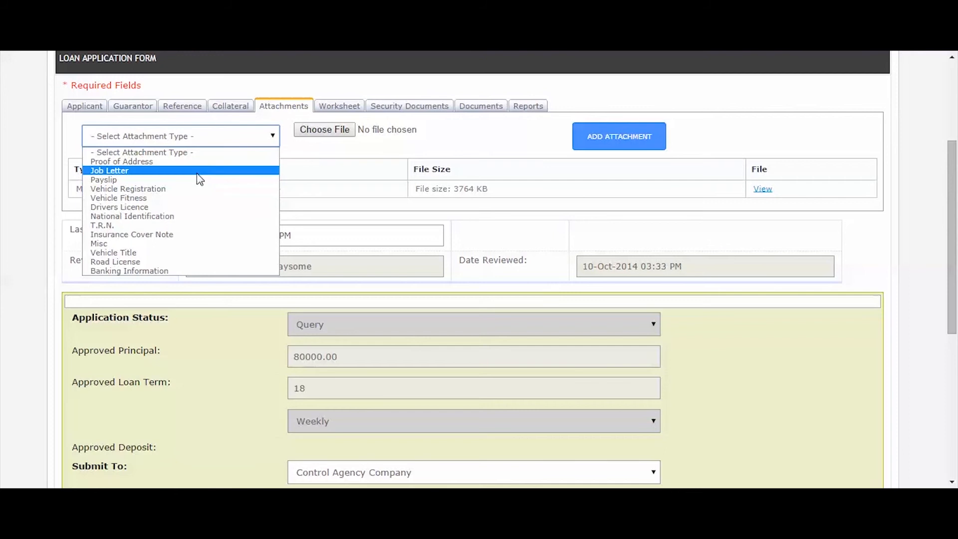
click(152, 245)
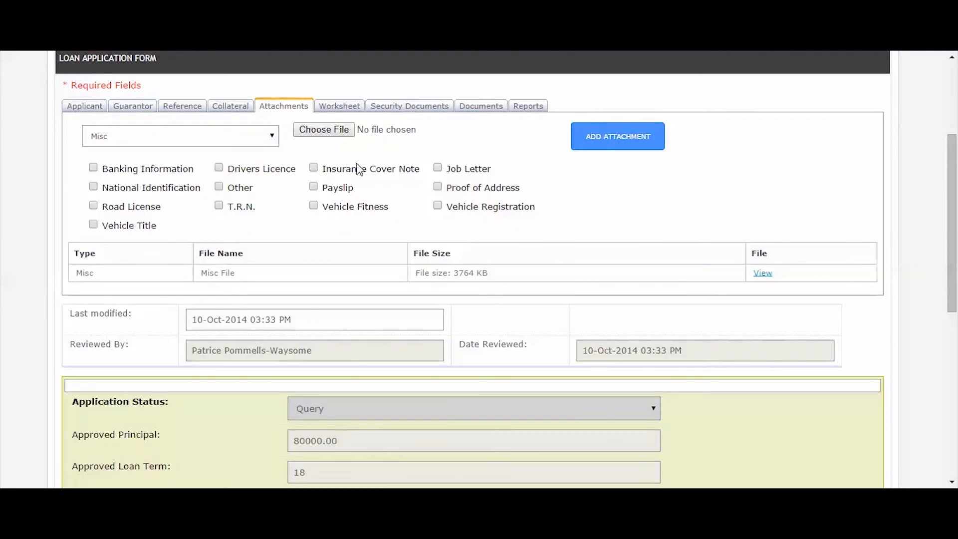
click(324, 130)
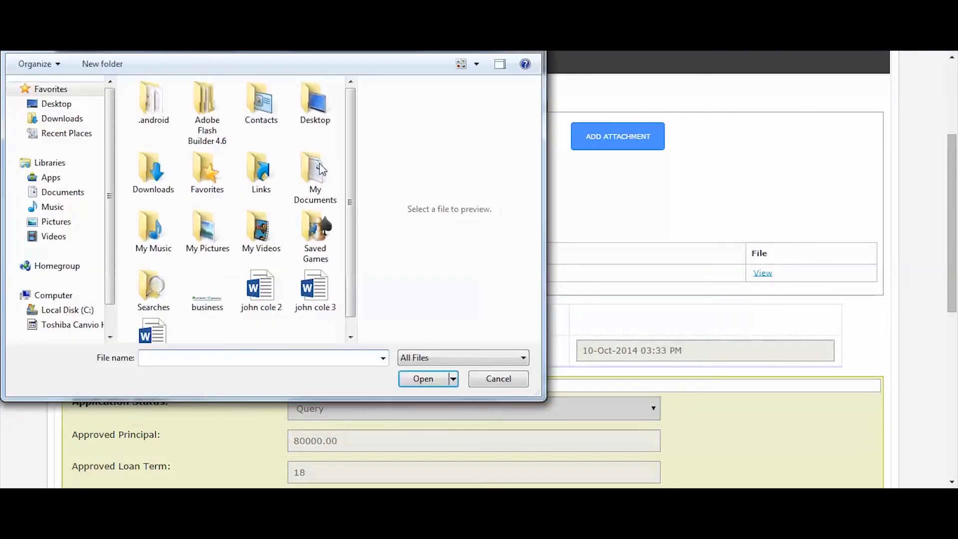
click(314, 292)
click(425, 383)
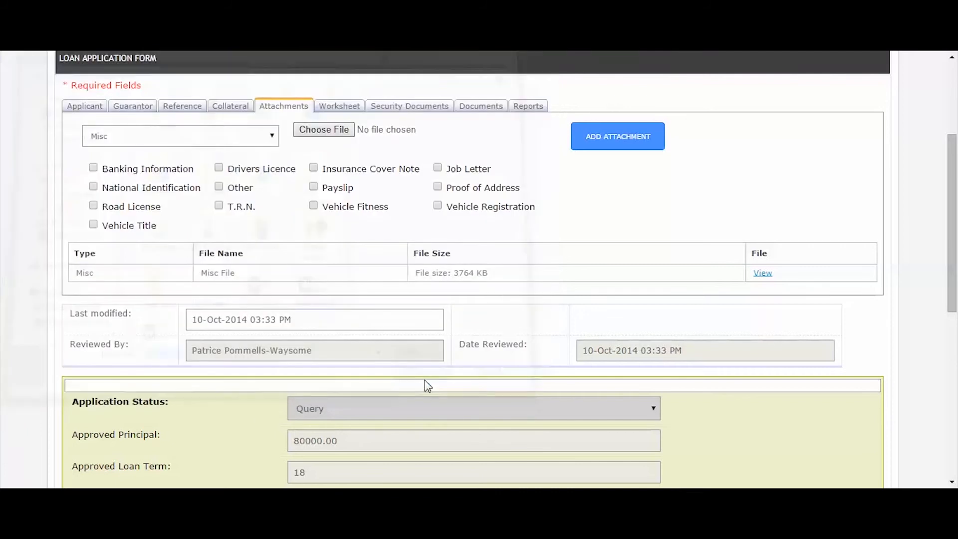
click(614, 145)
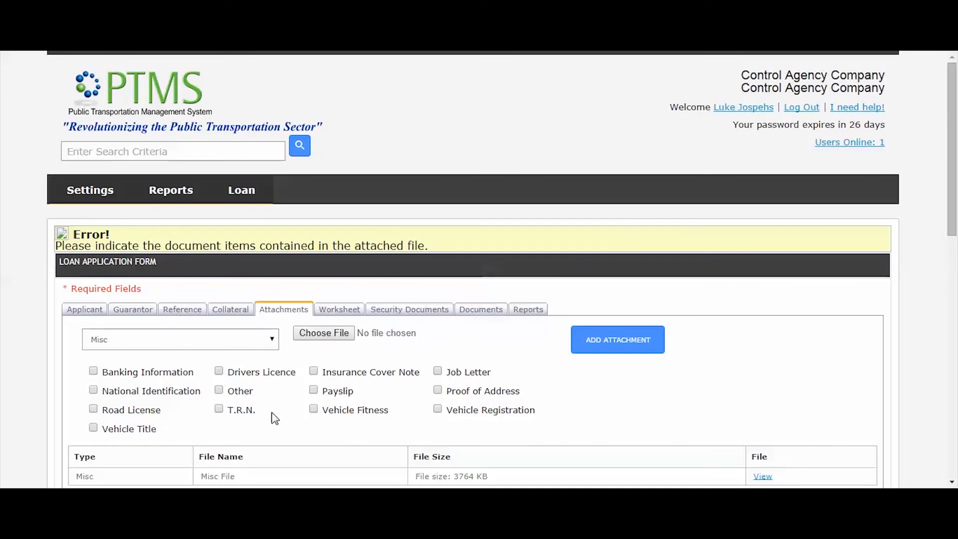
click(219, 390)
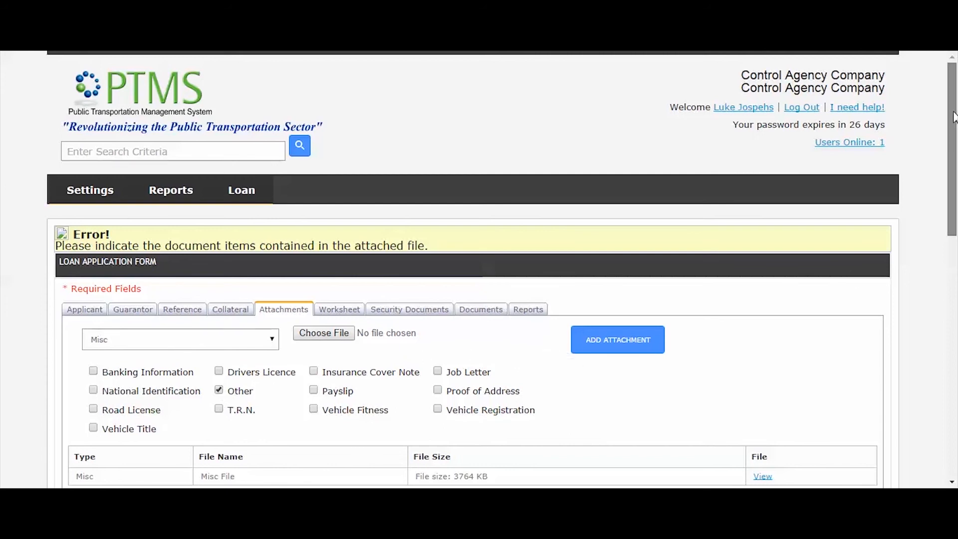
scroll(938, 115, down, 3)
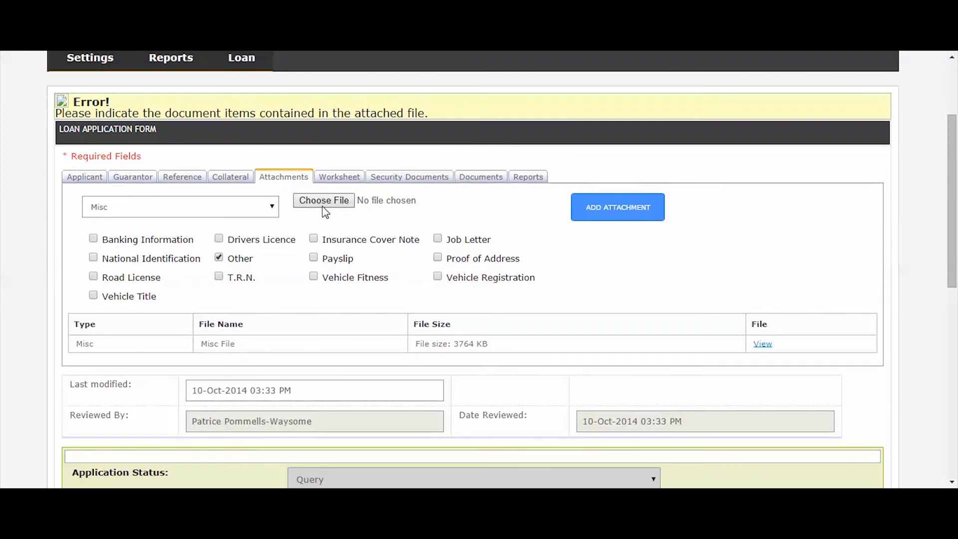
click(326, 212)
click(314, 289)
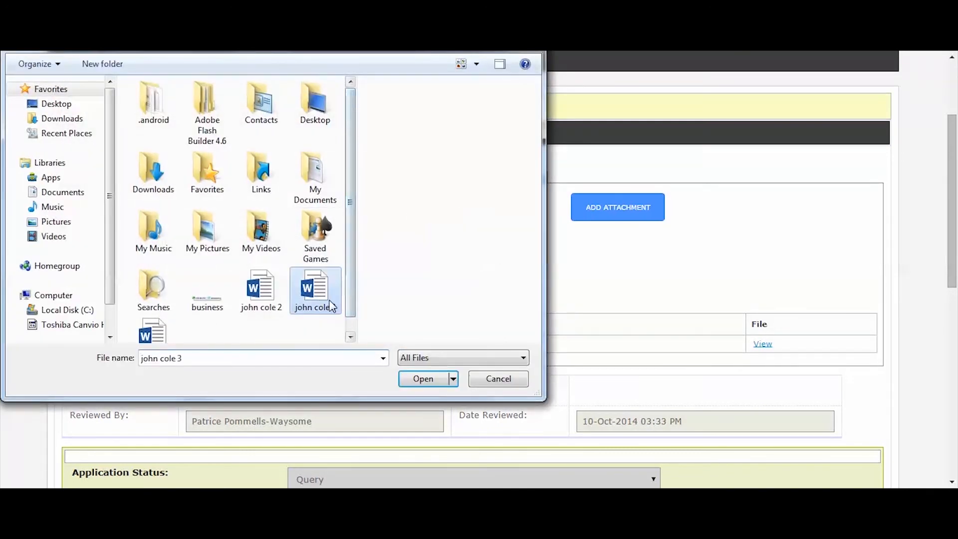
click(418, 384)
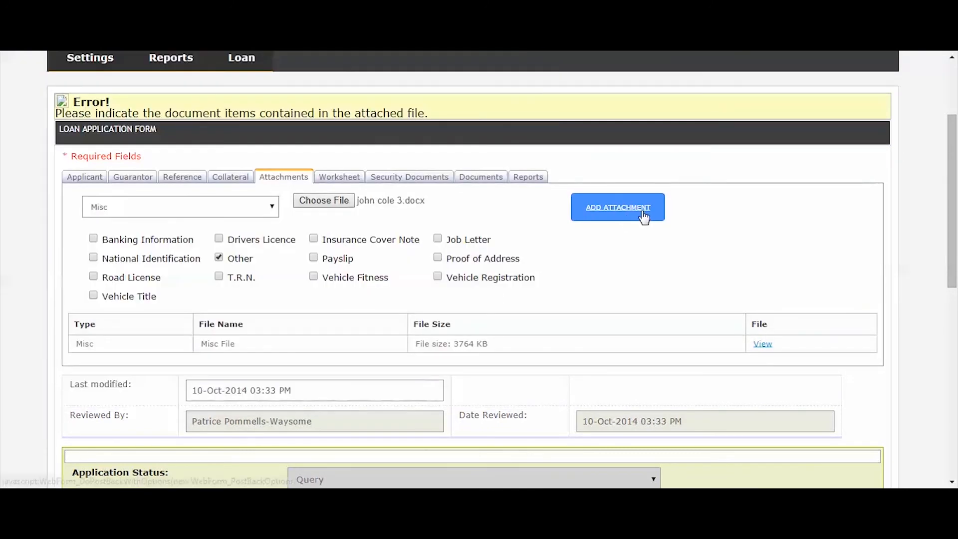
click(616, 218)
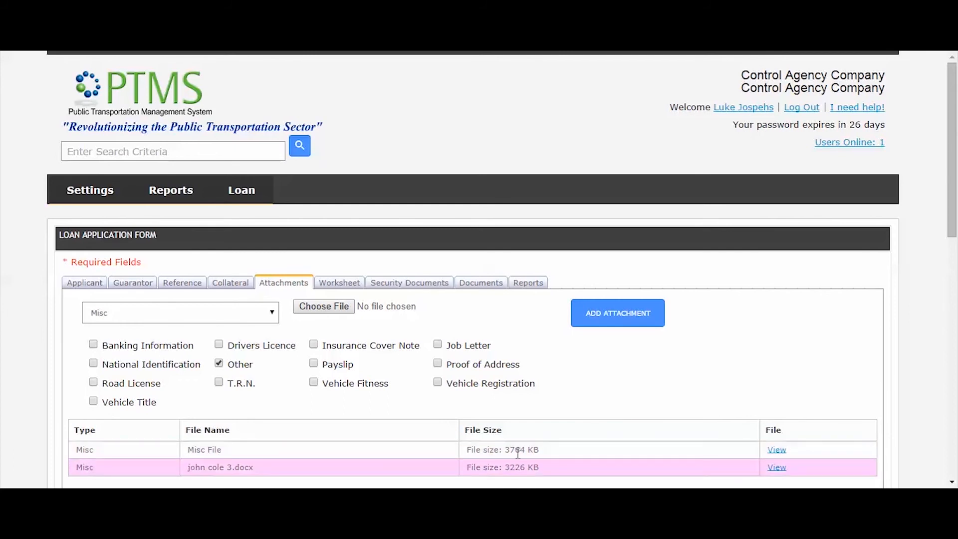
Choose the reviewer as the recipient in the Send to list.
drag(956, 137, 957, 356)
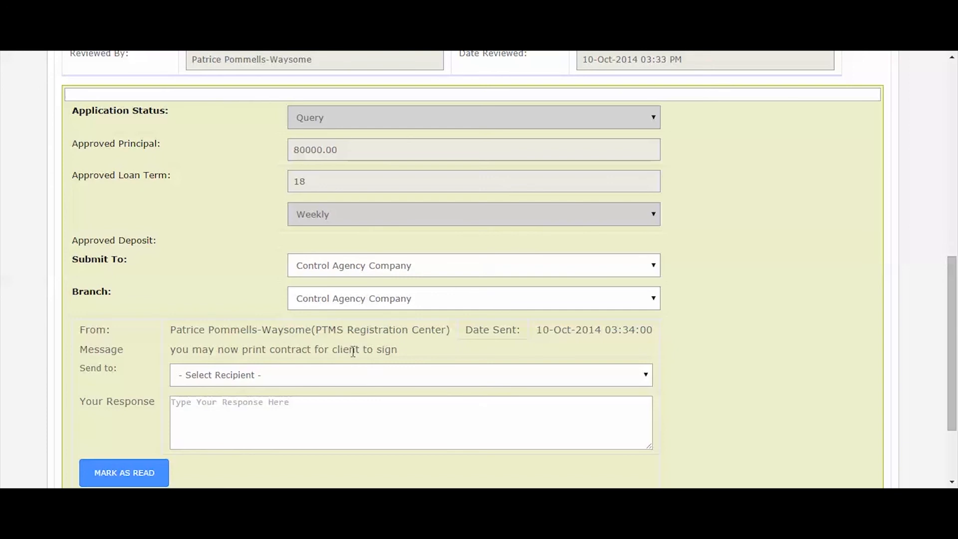
click(252, 375)
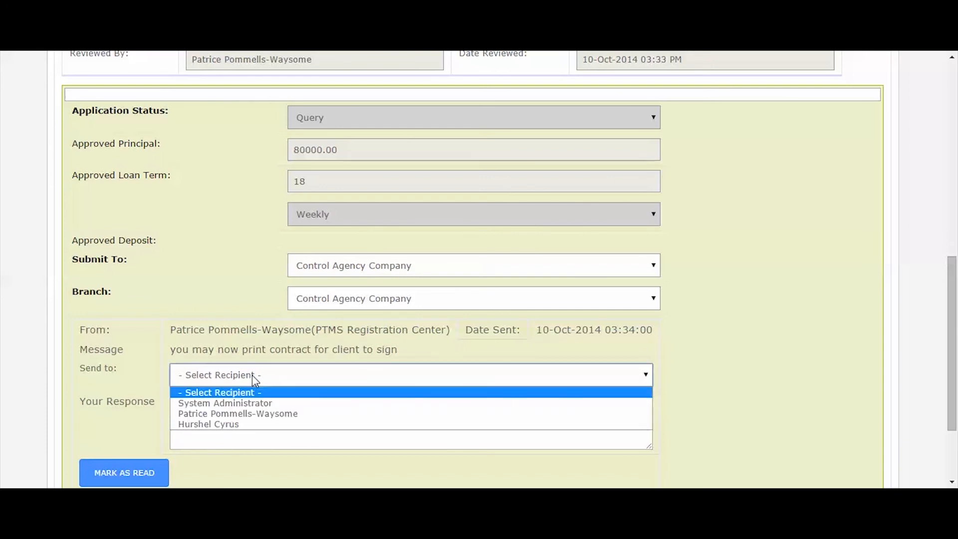
click(259, 413)
Enter the response 'Please Review for final approval' and save the application.
click(251, 422)
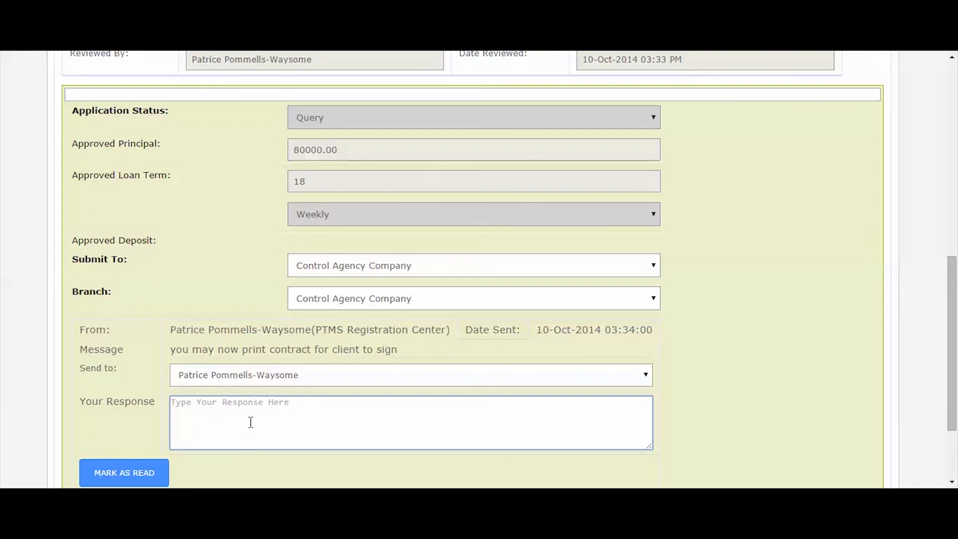
text(Please)
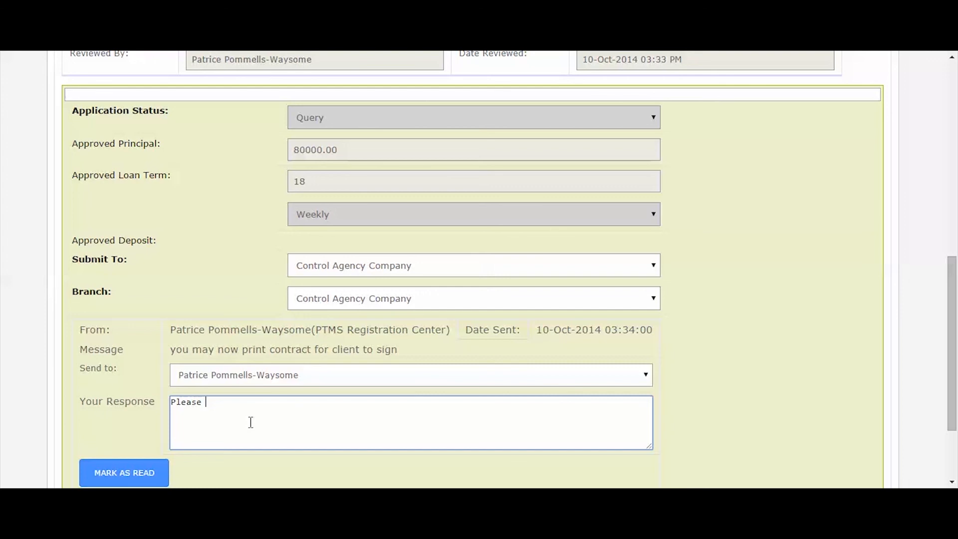
scroll(275, 449, up, 1)
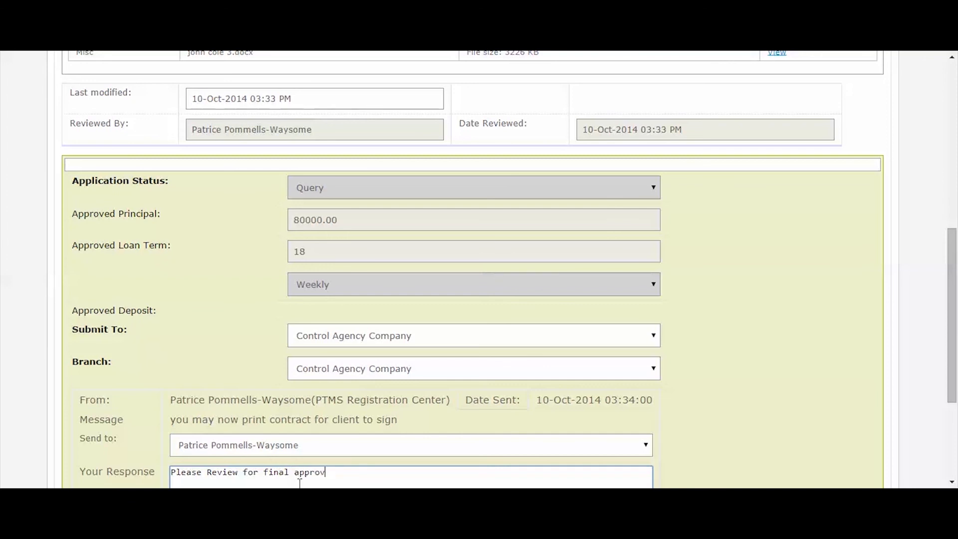
scroll(920, 350, down, 4)
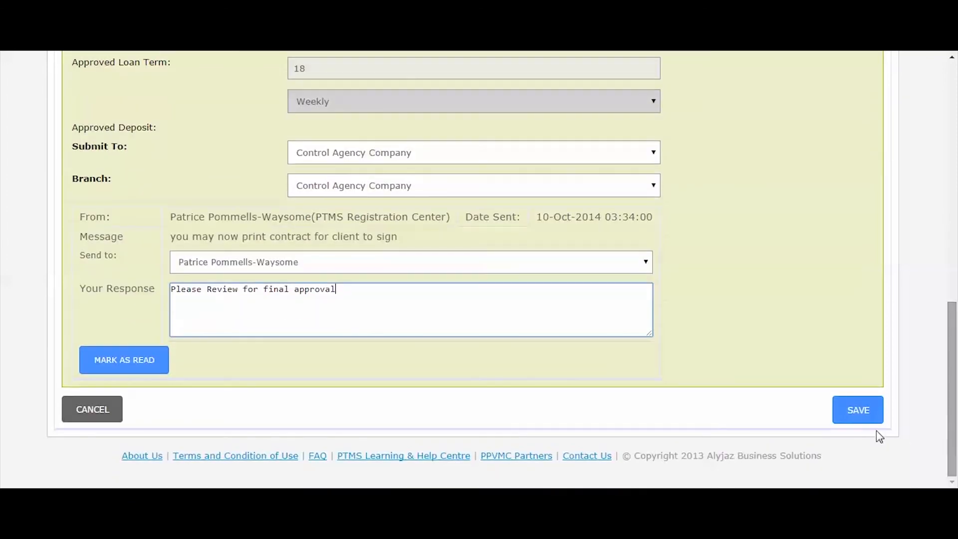
click(855, 410)
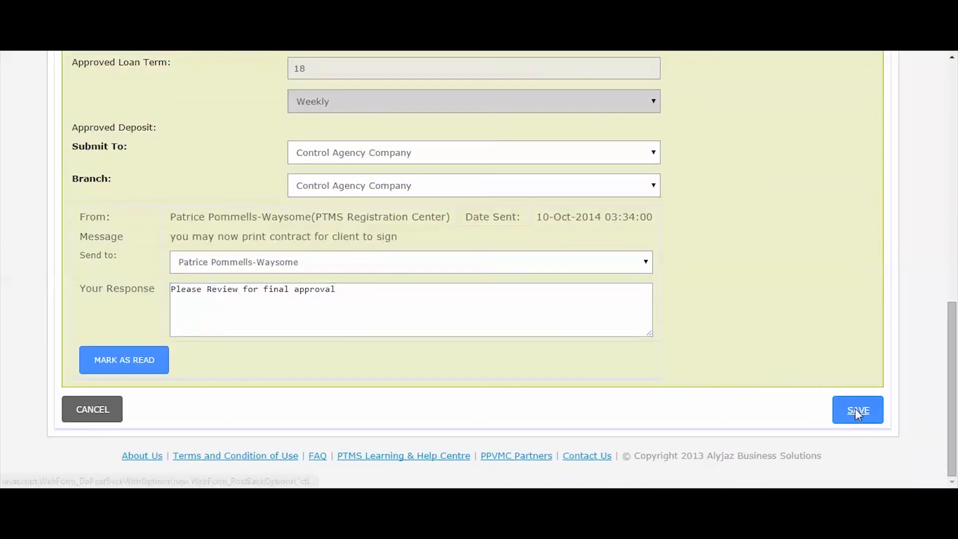